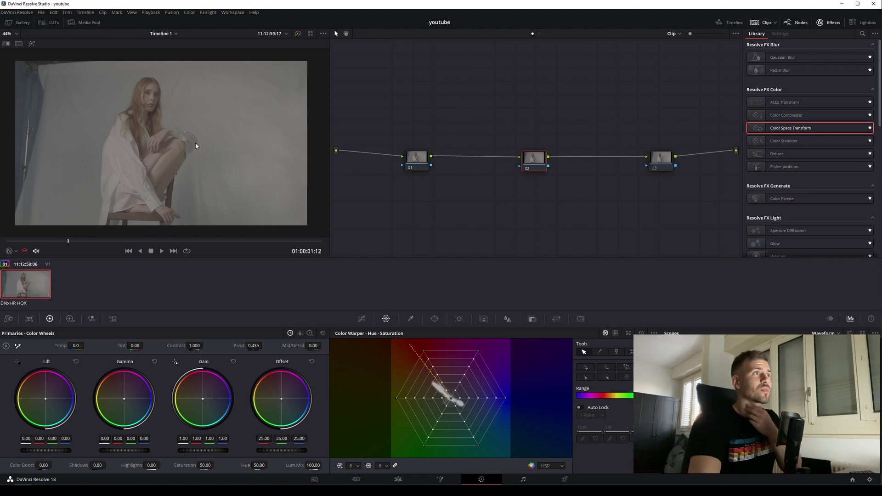
Scrub through the flat log portrait, then nudge nodes 02 and 03 closer together
{"action": "left_click_drag", "start_coordinate": [69, 244], "coordinate": [143, 242]}
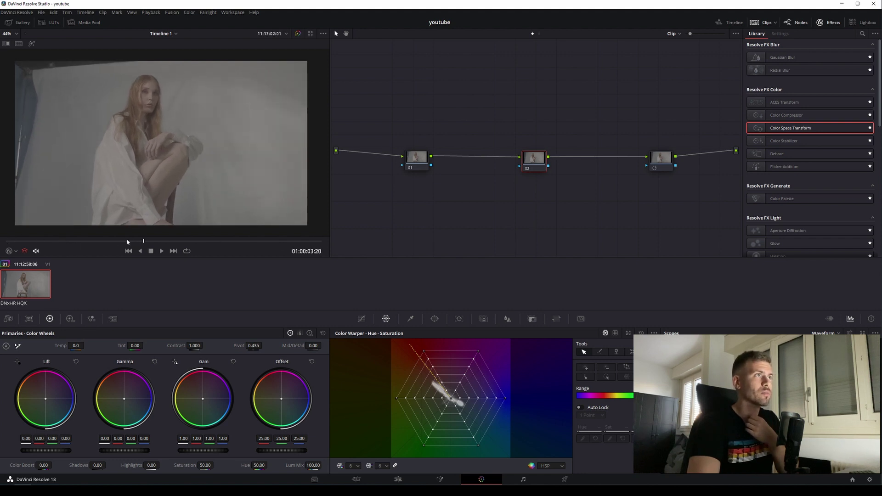
{"action": "left_click_drag", "start_coordinate": [127, 242], "coordinate": [107, 241]}
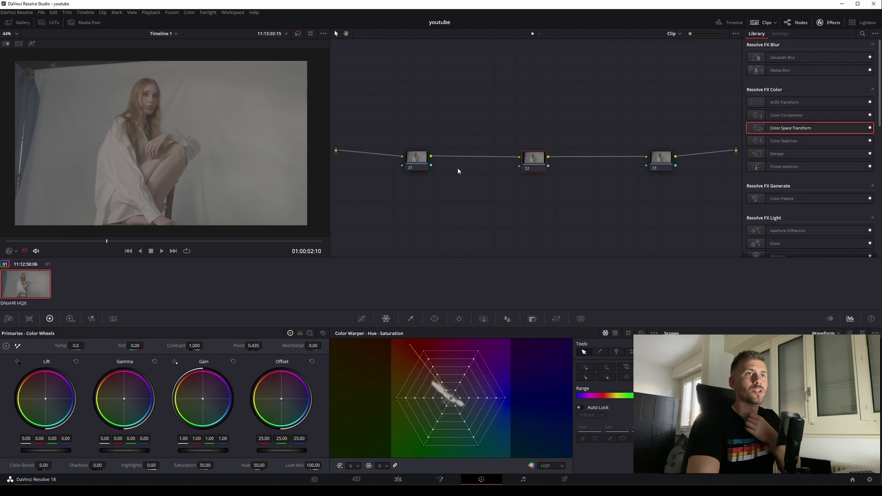
{"action": "left_click_drag", "start_coordinate": [518, 164], "coordinate": [535, 164]}
{"action": "left_click_drag", "start_coordinate": [662, 166], "coordinate": [656, 167]}
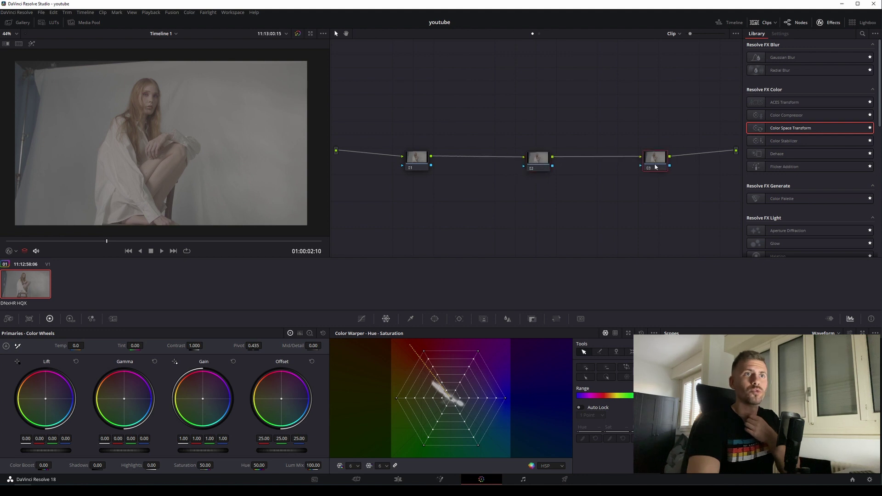
{"action": "left_click_drag", "start_coordinate": [542, 166], "coordinate": [533, 166]}
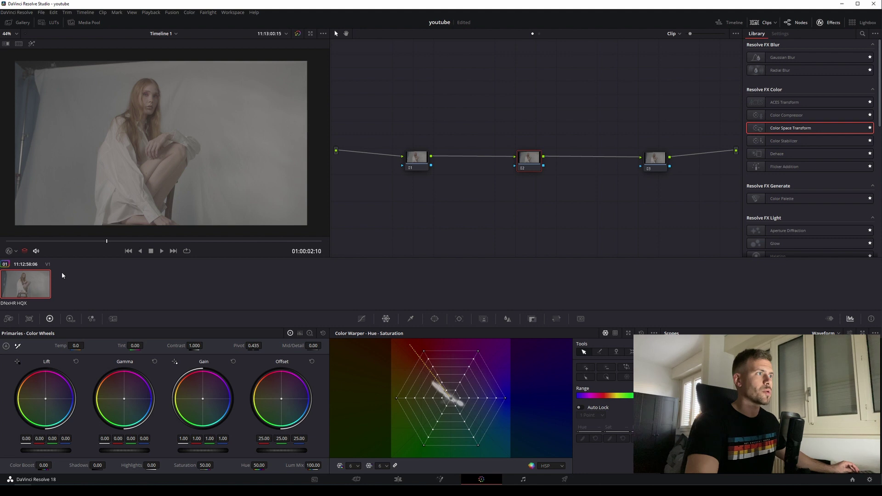
{"action": "right_click", "coordinate": [27, 288]}
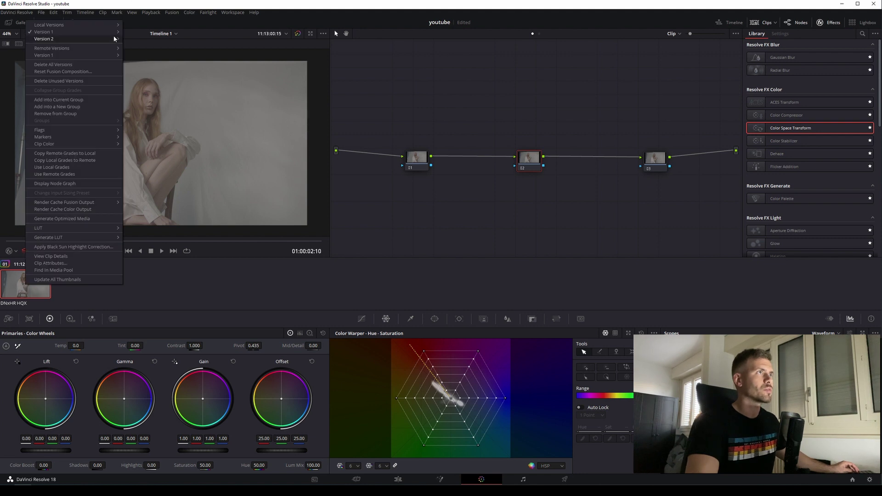
{"action": "left_click", "coordinate": [137, 41]}
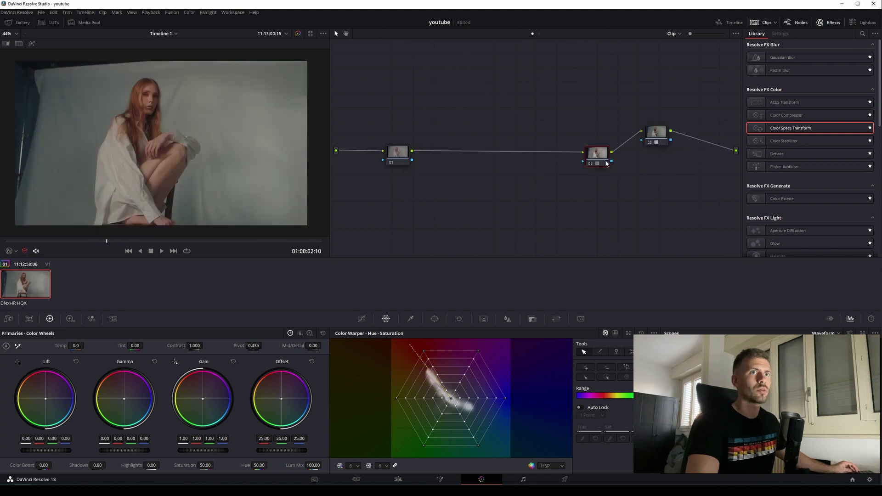
{"action": "left_click_drag", "start_coordinate": [606, 163], "coordinate": [582, 161]}
{"action": "left_click", "coordinate": [657, 139]}
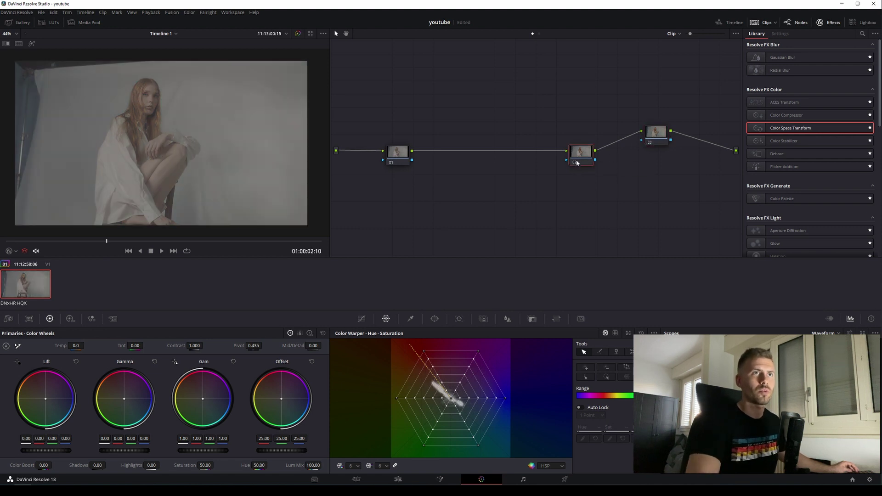
{"action": "left_click_drag", "start_coordinate": [577, 163], "coordinate": [521, 162]}
{"action": "left_click_drag", "start_coordinate": [655, 137], "coordinate": [659, 153]}
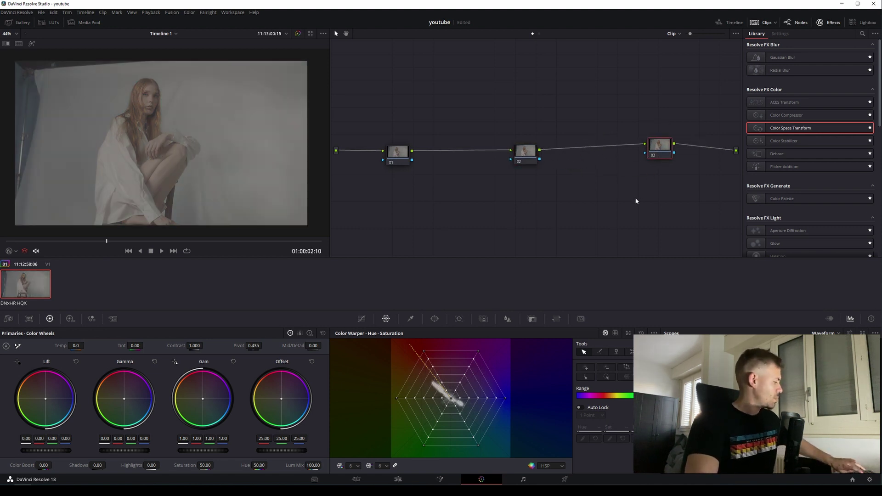
{"action": "key", "text": "ctrl+z"}
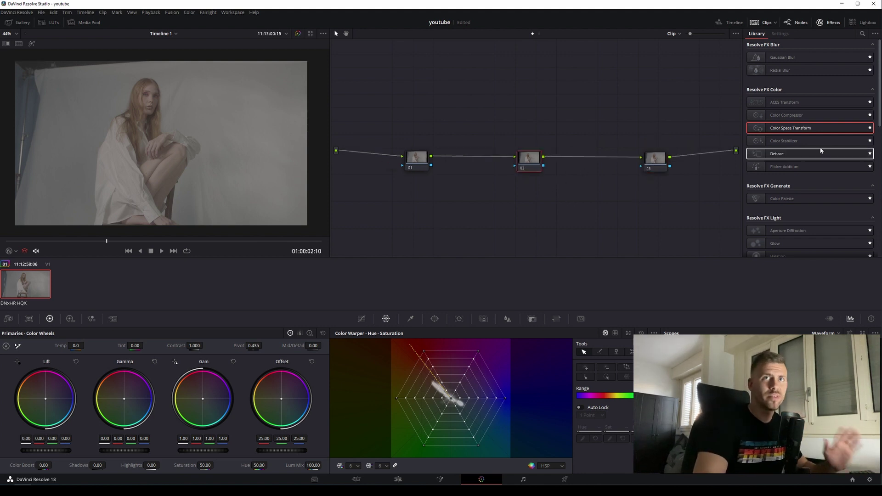
{"action": "left_click_drag", "start_coordinate": [799, 130], "coordinate": [782, 136]}
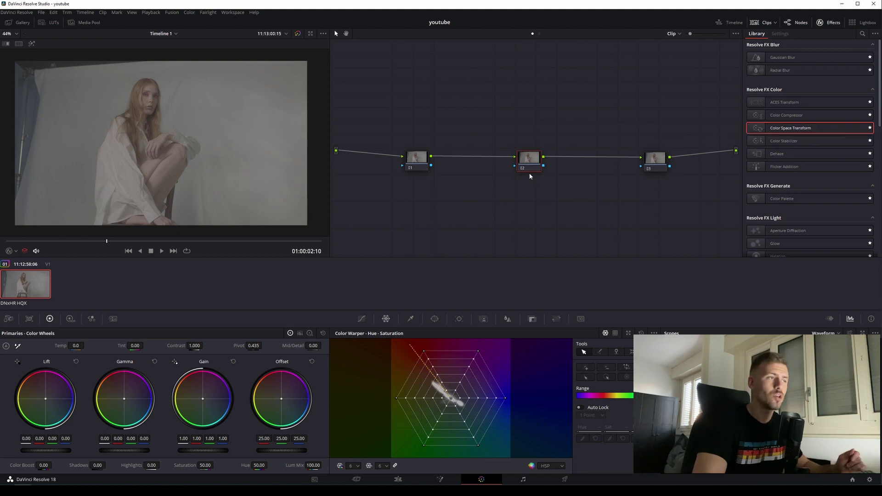
Apply the Arri Alexa LogC to Rec709 LUT from the Arri folder to node 02, then close the Gallery
{"action": "left_click", "coordinate": [27, 25]}
{"action": "left_click", "coordinate": [50, 23]}
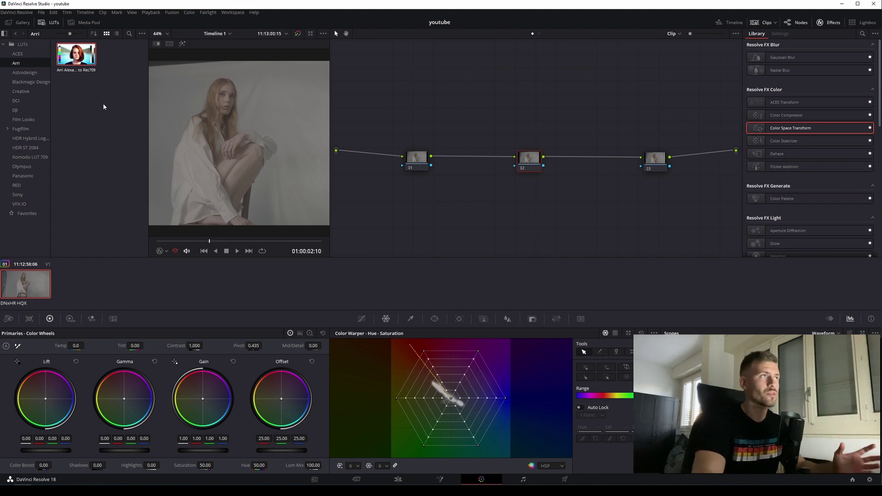
{"action": "mouse_move", "coordinate": [76, 54]}
{"action": "left_mouse_down"}
{"action": "mouse_move", "coordinate": [554, 153]}
{"action": "mouse_move", "coordinate": [528, 158]}
{"action": "left_mouse_up"}
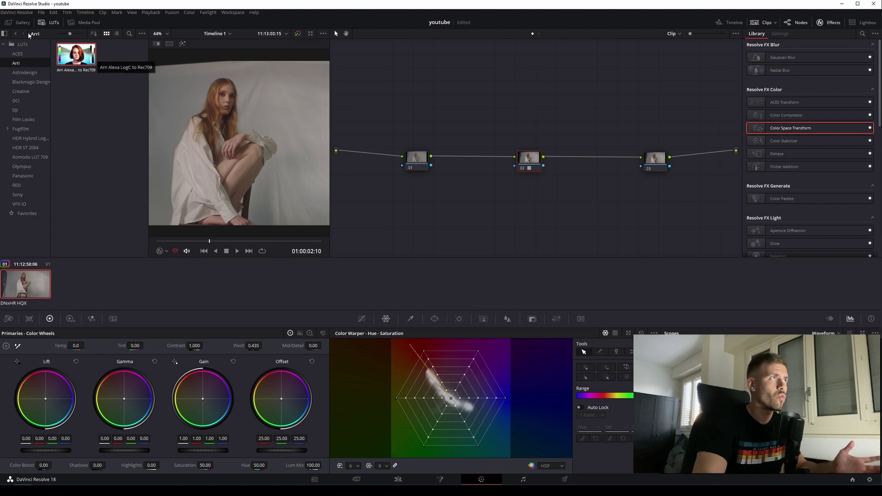
{"action": "left_click", "coordinate": [18, 23]}
{"action": "left_click", "coordinate": [17, 25]}
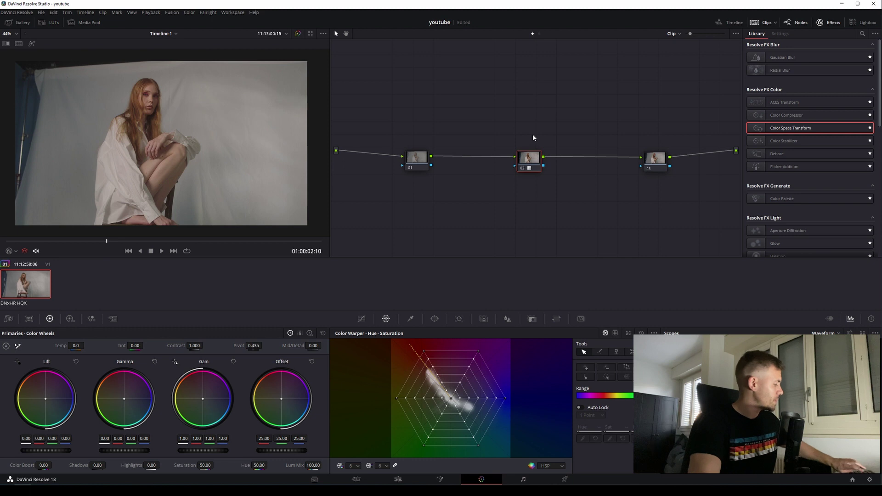
Load Version 2, align node 03, and drop a Color Space Transform onto node 02
{"action": "key", "text": "ctrl+n"}
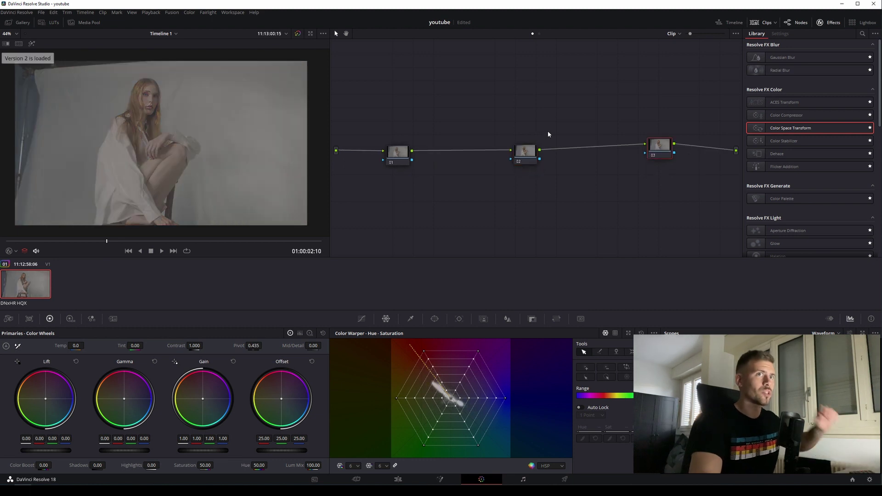
{"action": "left_click_drag", "start_coordinate": [670, 159], "coordinate": [669, 152]}
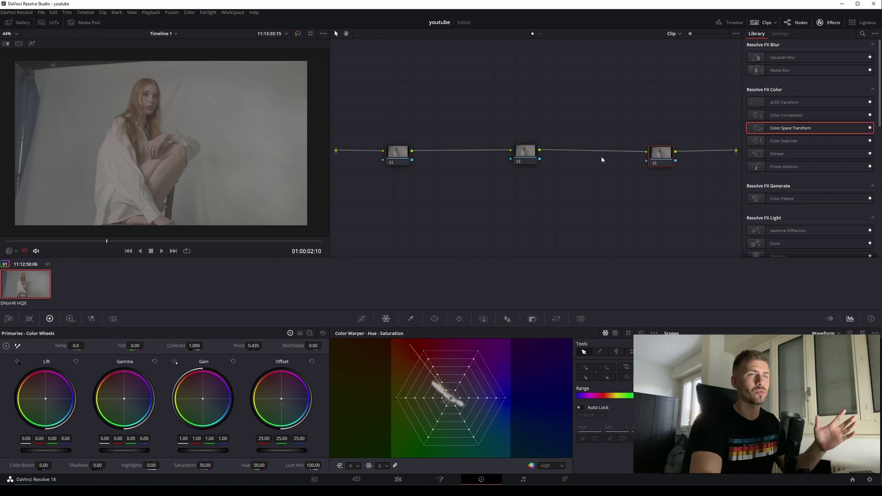
{"action": "left_click", "coordinate": [535, 151]}
{"action": "left_click_drag", "start_coordinate": [781, 128], "coordinate": [526, 154]}
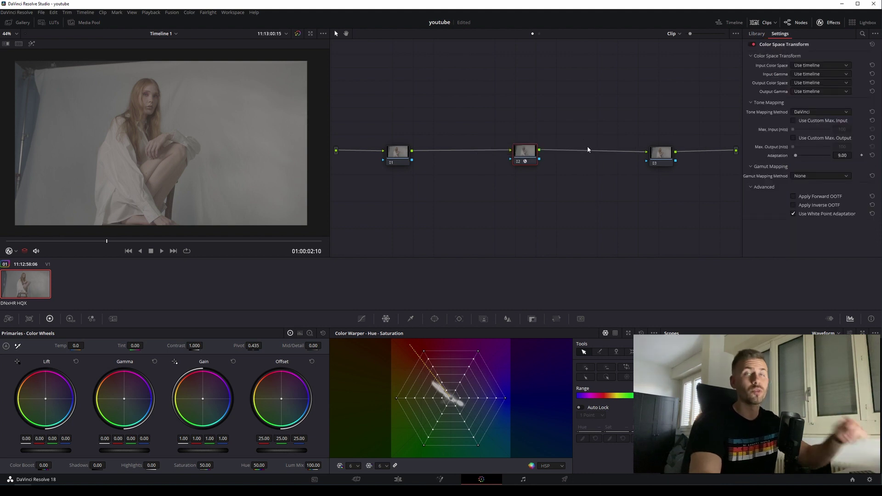
Set the transform input to ARRI Wide Gamut 3 / ARRI LogC3 and output to Rec.709 Gamma 2.4
{"action": "left_click", "coordinate": [842, 66]}
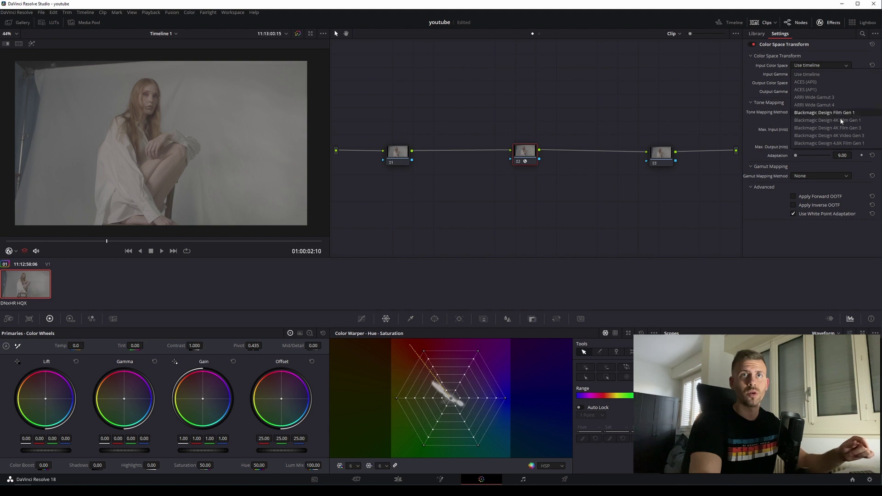
{"action": "left_click", "coordinate": [814, 97]}
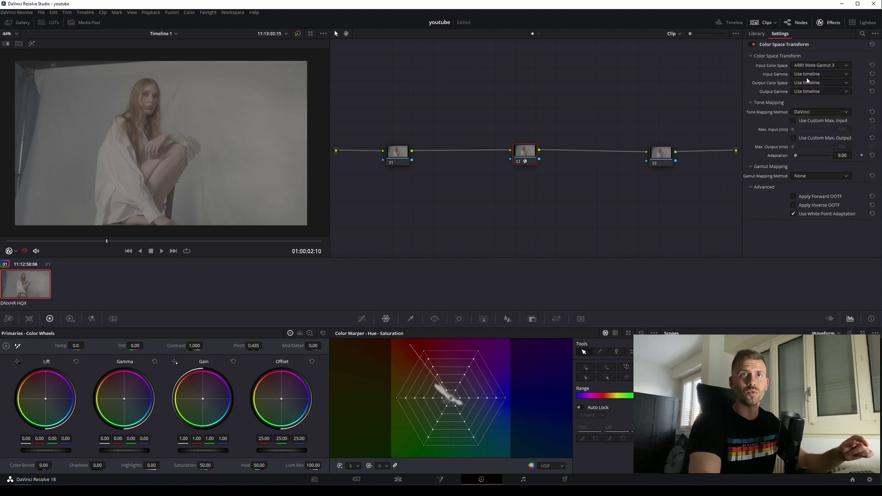
{"action": "left_click", "coordinate": [840, 75]}
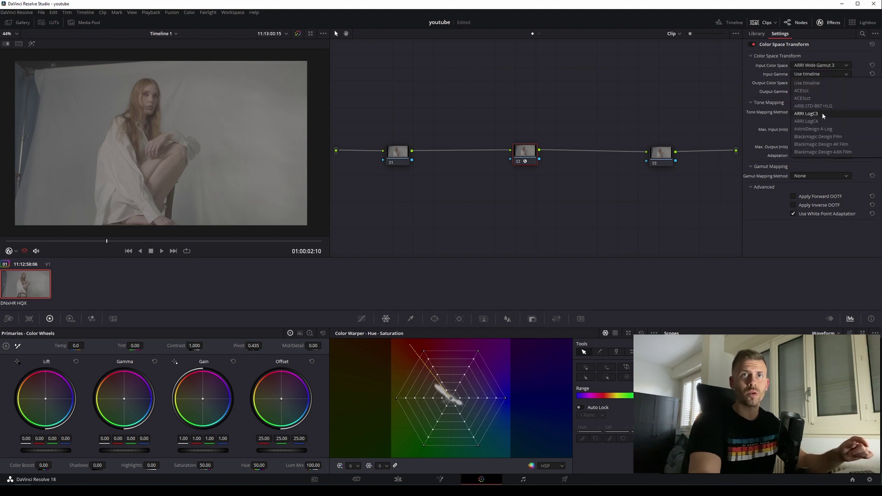
{"action": "left_click", "coordinate": [827, 116]}
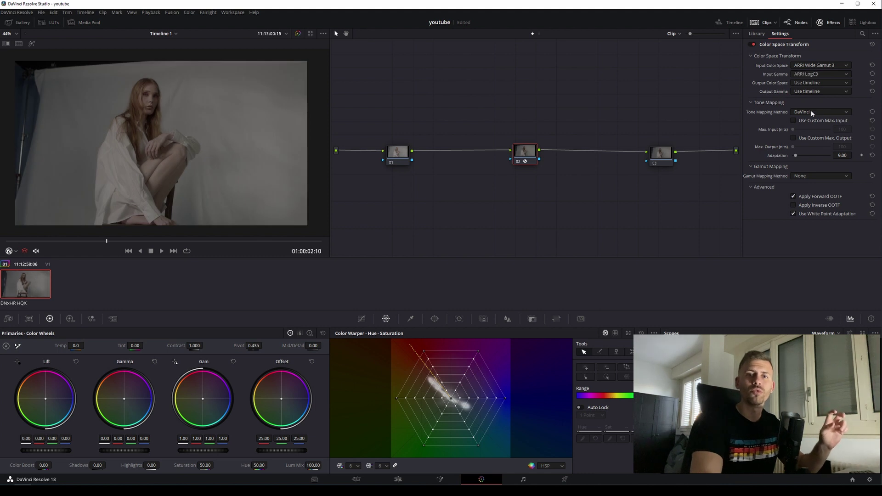
{"action": "left_click", "coordinate": [821, 83]}
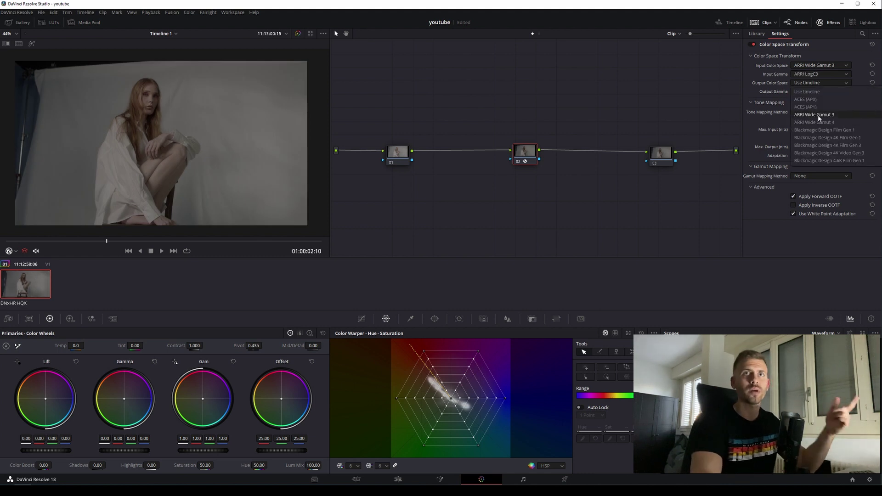
{"action": "scroll", "coordinate": [817, 129], "scroll_direction": "down", "scroll_amount": 5}
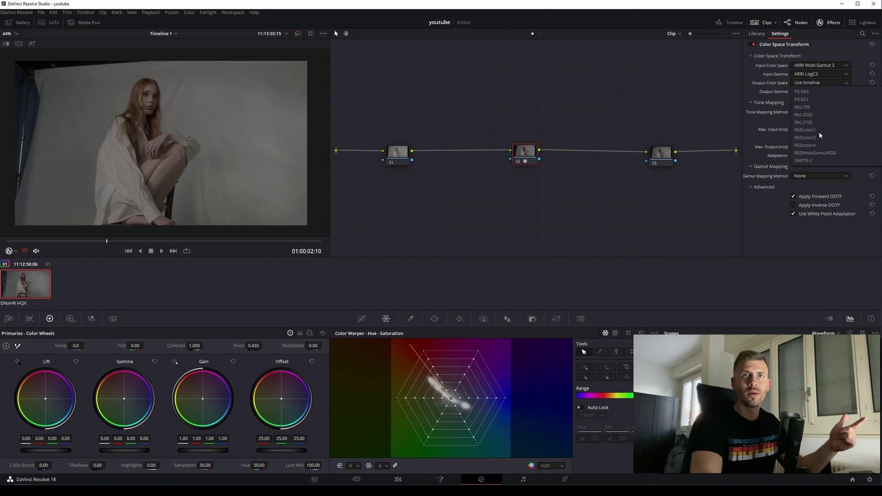
{"action": "left_click", "coordinate": [808, 107]}
{"action": "left_click", "coordinate": [818, 92]}
{"action": "scroll", "coordinate": [822, 133], "scroll_direction": "down", "scroll_amount": 5}
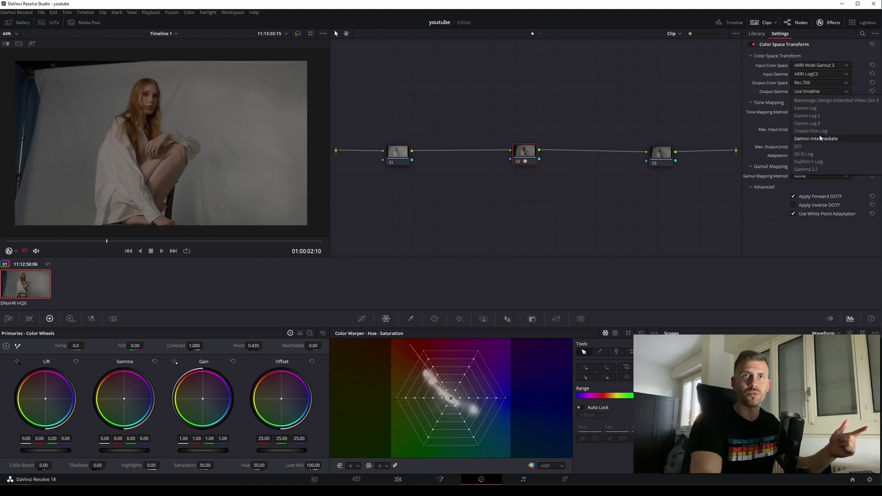
{"action": "left_click", "coordinate": [822, 108]}
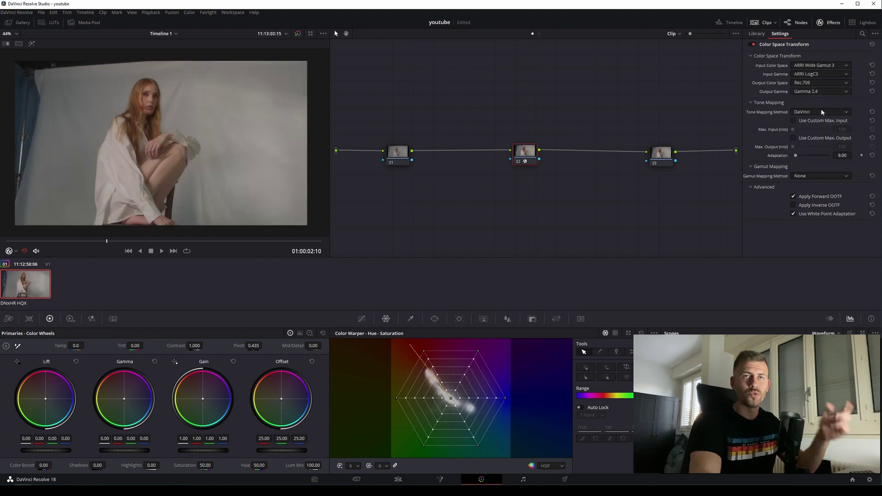
Choose Luminance Mapping for tone mapping and Saturation Compression for gamut mapping
{"action": "left_click", "coordinate": [821, 112]}
{"action": "left_click", "coordinate": [813, 147]}
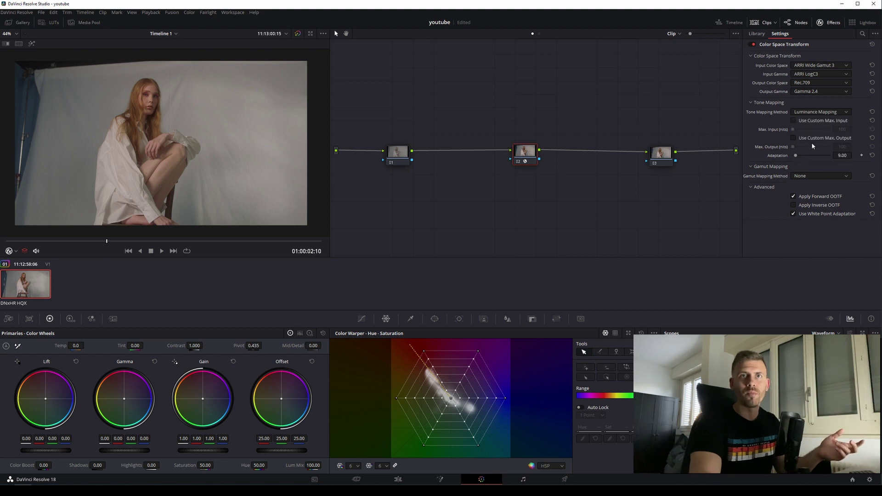
{"action": "left_click", "coordinate": [825, 177]}
{"action": "left_click", "coordinate": [808, 193]}
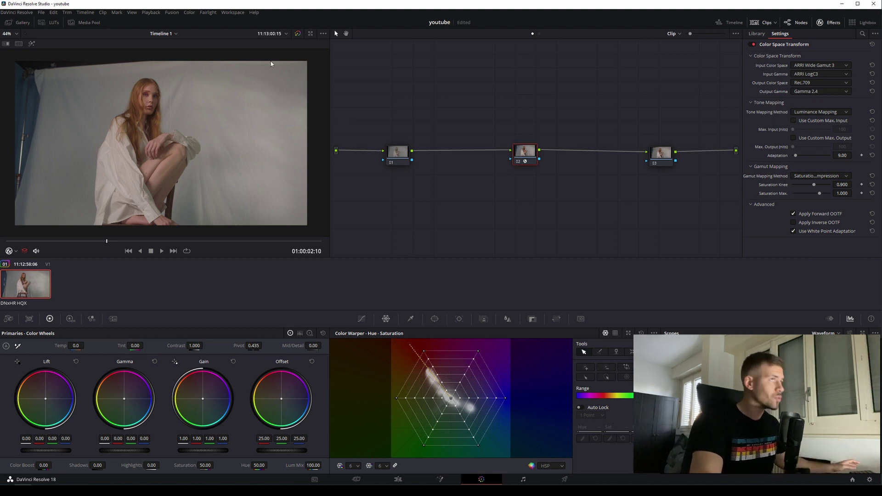
Turn on the split-screen version comparison, widen the viewer, and zoom and scrub to compare
{"action": "left_click", "coordinate": [18, 44]}
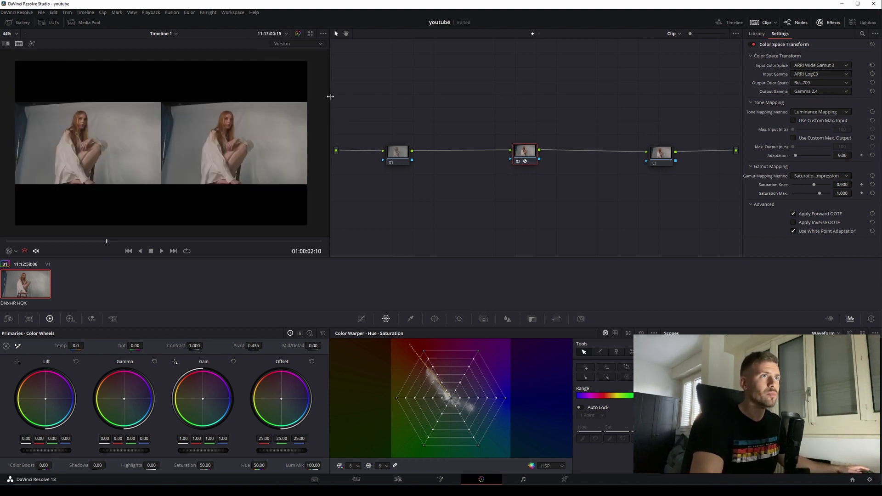
{"action": "left_click_drag", "start_coordinate": [330, 96], "coordinate": [479, 105]}
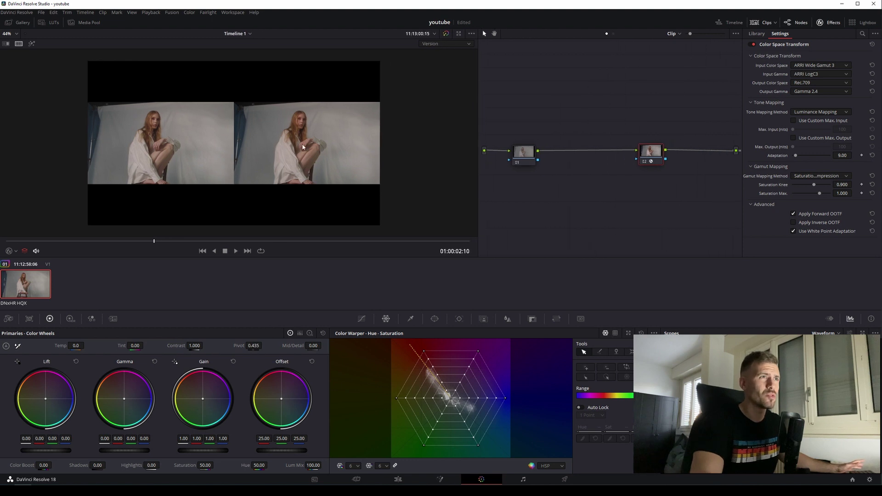
{"action": "scroll", "coordinate": [302, 147], "scroll_direction": "up", "scroll_amount": 5}
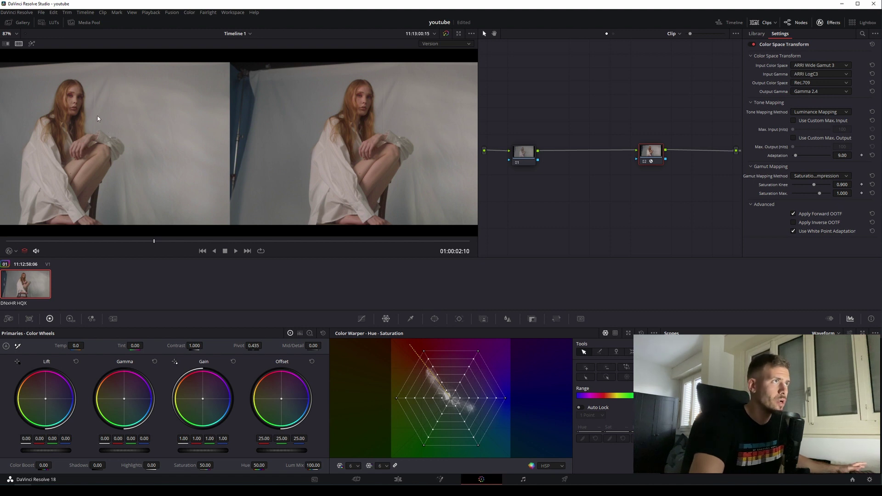
{"action": "scroll", "coordinate": [118, 122], "scroll_direction": "up", "scroll_amount": 1}
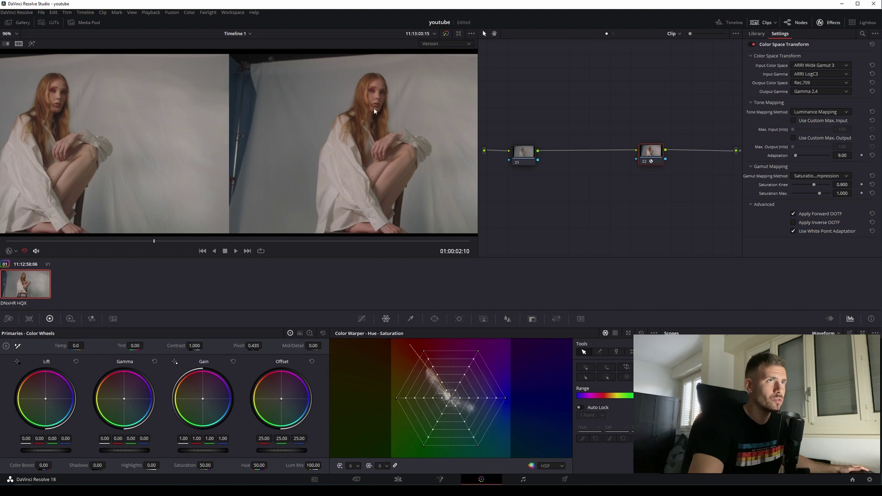
{"action": "scroll", "coordinate": [267, 144], "scroll_direction": "up", "scroll_amount": 1}
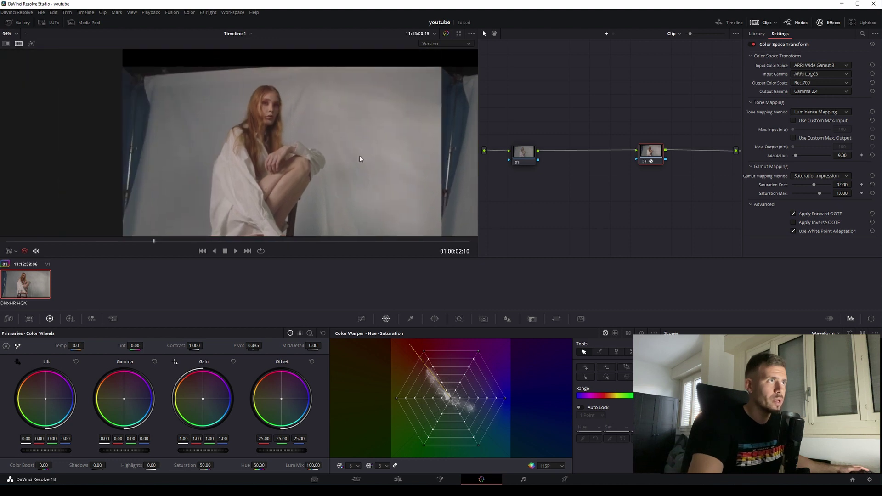
{"action": "scroll", "coordinate": [315, 146], "scroll_direction": "down", "scroll_amount": 1}
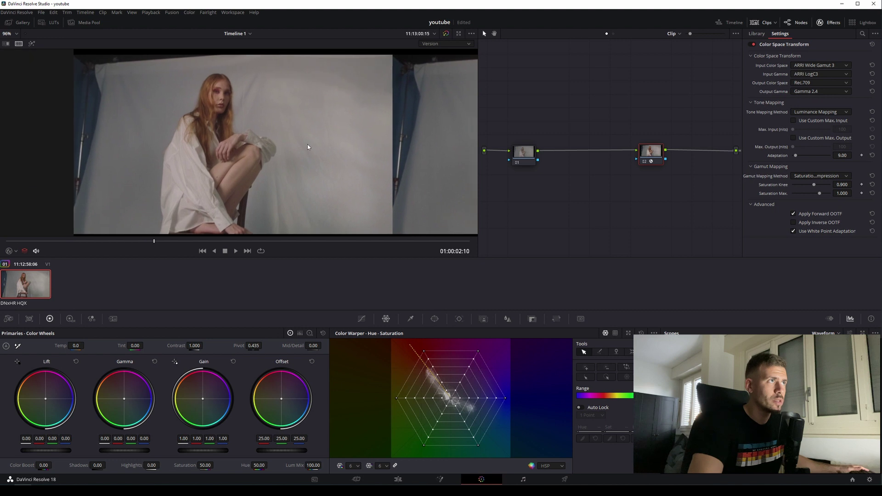
{"action": "scroll", "coordinate": [219, 146], "scroll_direction": "up", "scroll_amount": 1}
{"action": "scroll", "coordinate": [315, 144], "scroll_direction": "down", "scroll_amount": 1}
{"action": "scroll", "coordinate": [315, 145], "scroll_direction": "up", "scroll_amount": 1}
{"action": "scroll", "coordinate": [216, 208], "scroll_direction": "down", "scroll_amount": 1}
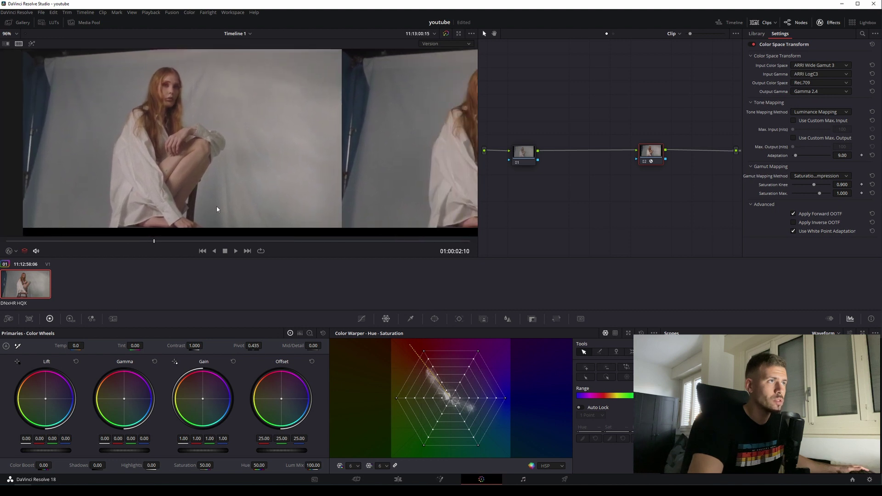
{"action": "left_click_drag", "start_coordinate": [152, 244], "coordinate": [63, 232]}
{"action": "scroll", "coordinate": [257, 147], "scroll_direction": "up", "scroll_amount": 1}
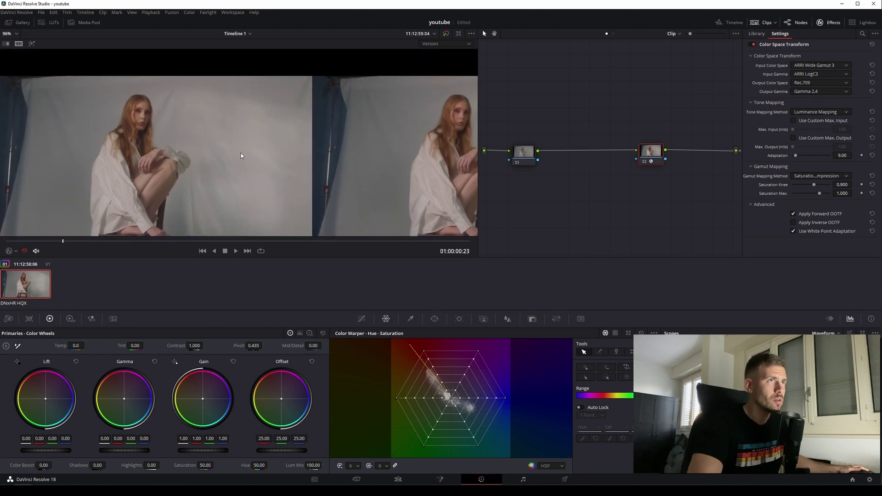
{"action": "scroll", "coordinate": [262, 147], "scroll_direction": "down", "scroll_amount": 1}
{"action": "scroll", "coordinate": [282, 138], "scroll_direction": "up", "scroll_amount": 1}
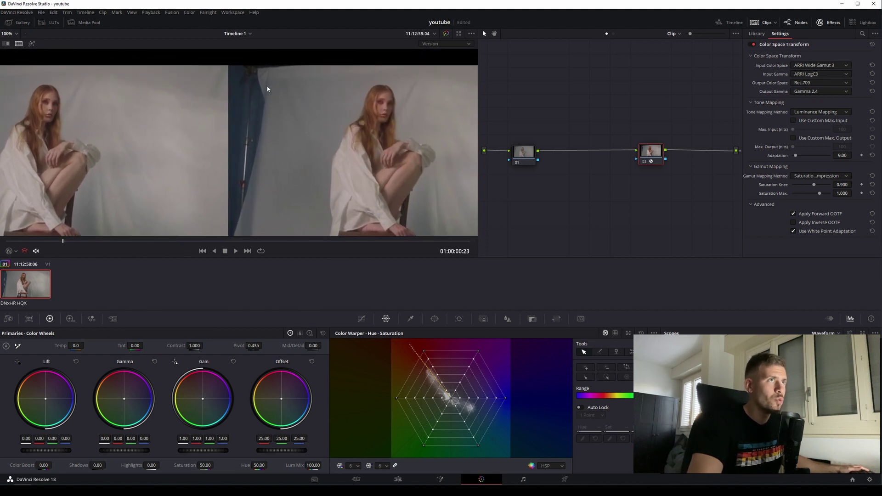
Briefly check the ungraded image, pan and refit the view, then turn split screen off
{"action": "key", "text": "ctrl+d"}
{"action": "key", "text": "ctrl+d"}
{"action": "mouse_move", "coordinate": [218, 100]}
{"action": "left_mouse_down"}
{"action": "mouse_move", "coordinate": [341, 95]}
{"action": "mouse_move", "coordinate": [302, 82]}
{"action": "mouse_move", "coordinate": [155, 156]}
{"action": "left_mouse_up"}
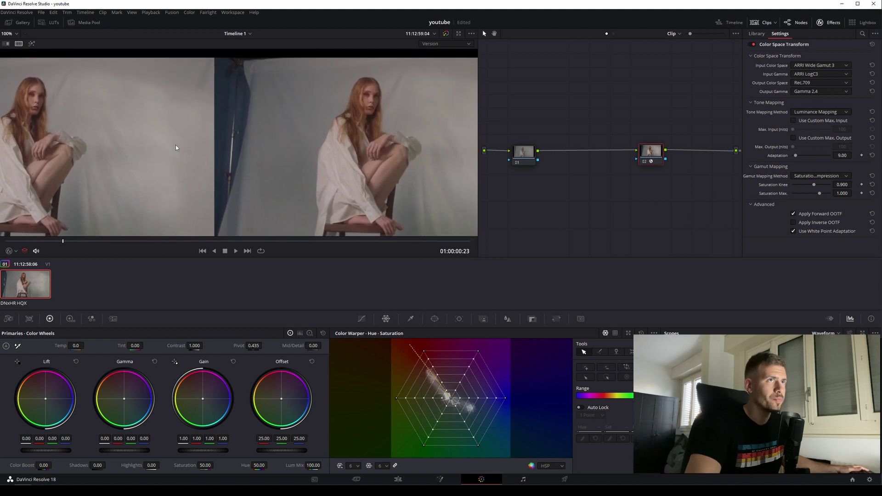
{"action": "key", "text": "shift+z"}
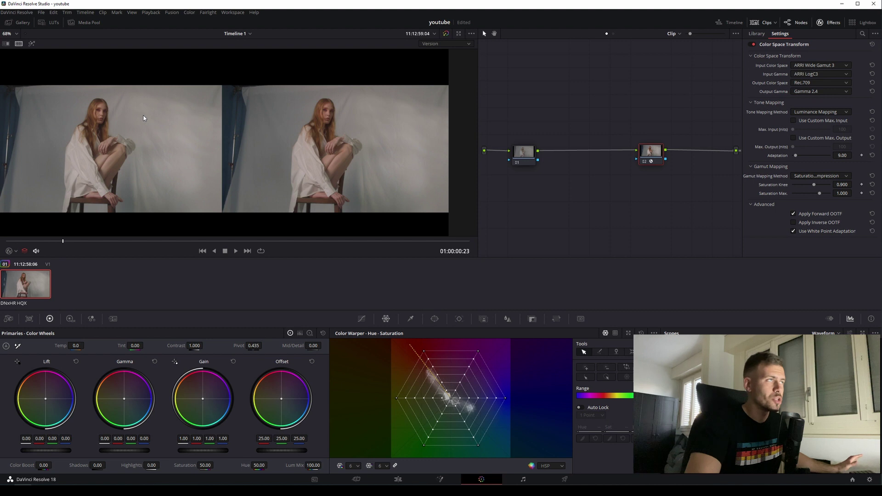
{"action": "left_click", "coordinate": [18, 44]}
Shrink the viewer to widen the node graph, reposition node 02, and load Version 1
{"action": "scroll", "coordinate": [339, 141], "scroll_direction": "down", "scroll_amount": 2}
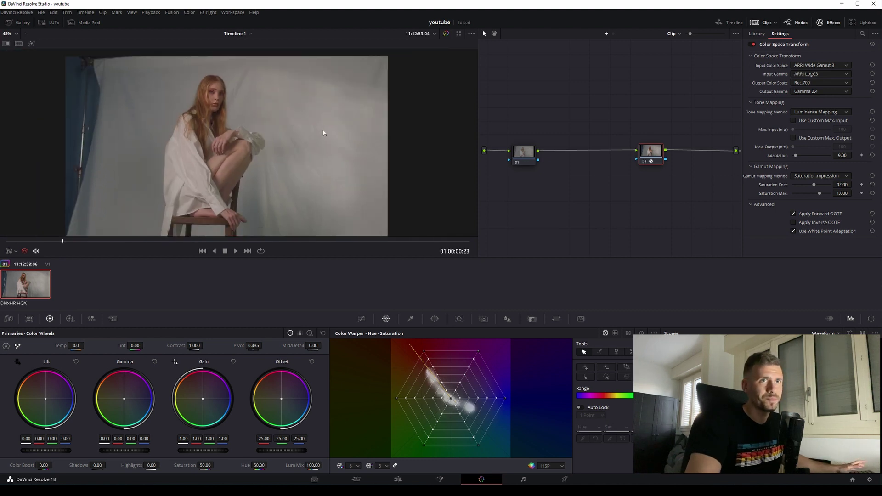
{"action": "scroll", "coordinate": [323, 131], "scroll_direction": "down", "scroll_amount": 1}
{"action": "left_click_drag", "start_coordinate": [478, 93], "coordinate": [311, 93]}
{"action": "left_click_drag", "start_coordinate": [507, 151], "coordinate": [510, 152]}
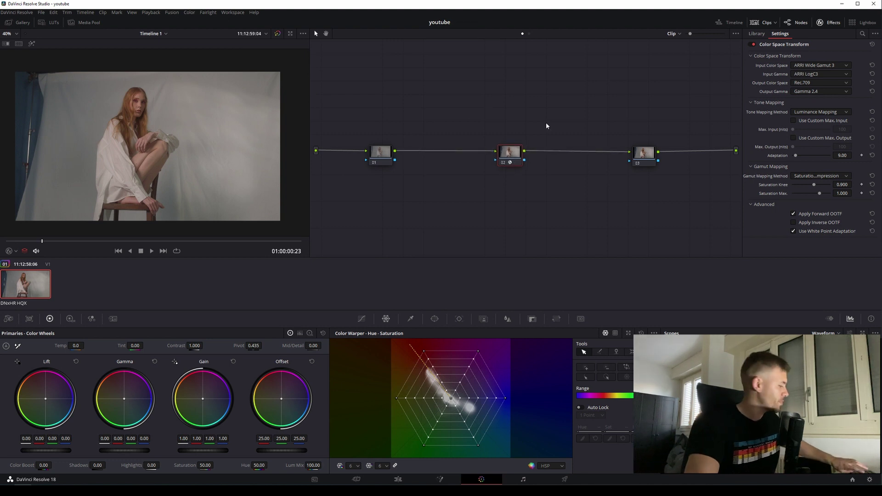
{"action": "key", "text": "ctrl+z"}
{"action": "mouse_move", "coordinate": [512, 153]}
{"action": "left_mouse_down"}
{"action": "mouse_move", "coordinate": [511, 144]}
{"action": "mouse_move", "coordinate": [516, 153]}
{"action": "left_mouse_up"}
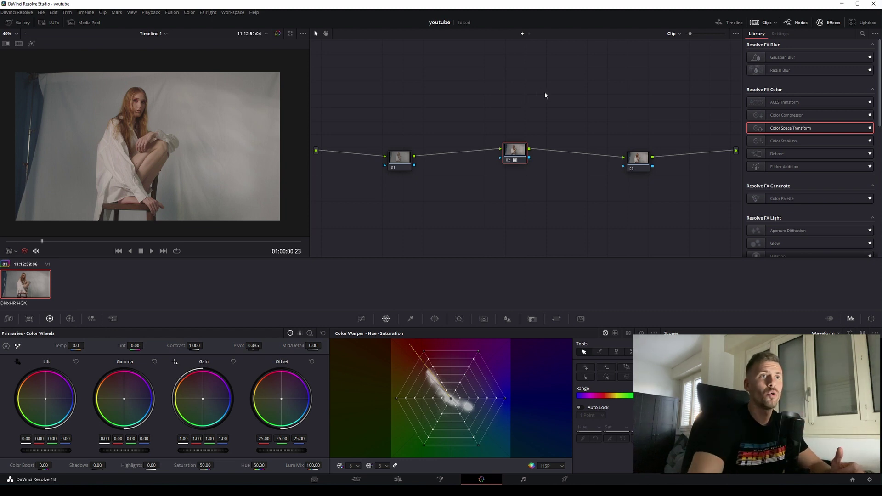
{"action": "left_click_drag", "start_coordinate": [528, 149], "coordinate": [532, 153]}
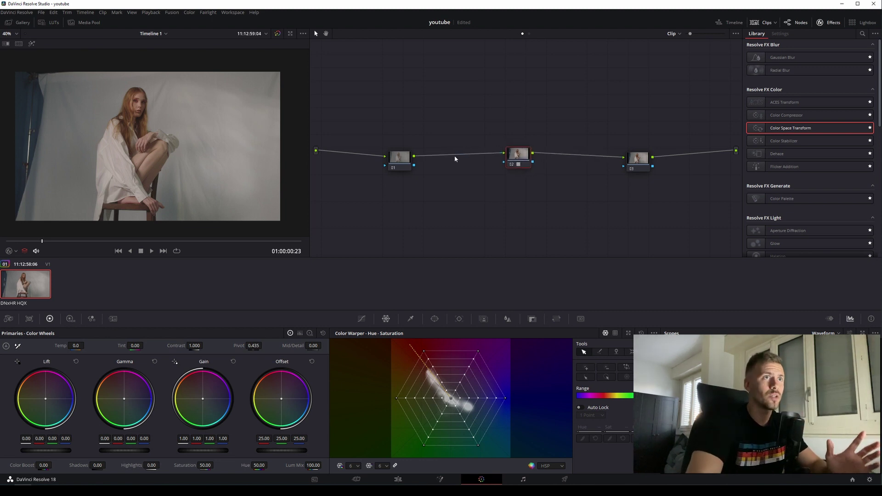
{"action": "left_click_drag", "start_coordinate": [400, 162], "coordinate": [395, 163]}
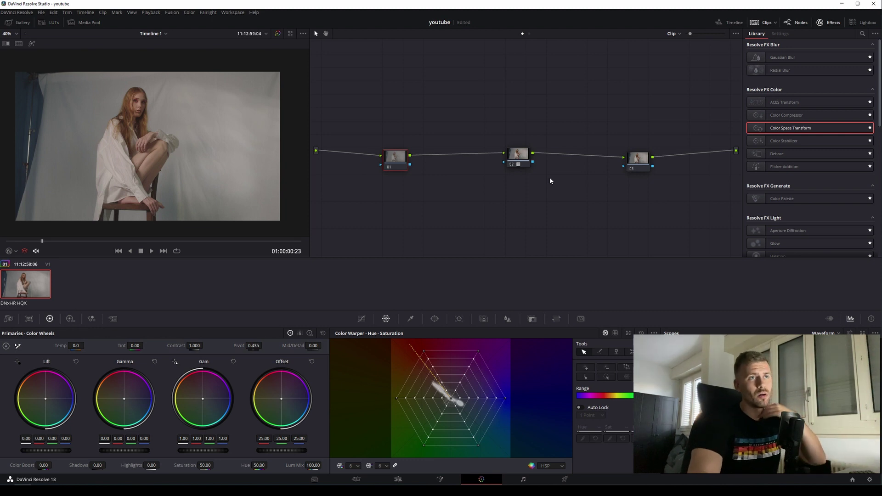
{"action": "left_click_drag", "start_coordinate": [517, 158], "coordinate": [509, 157]}
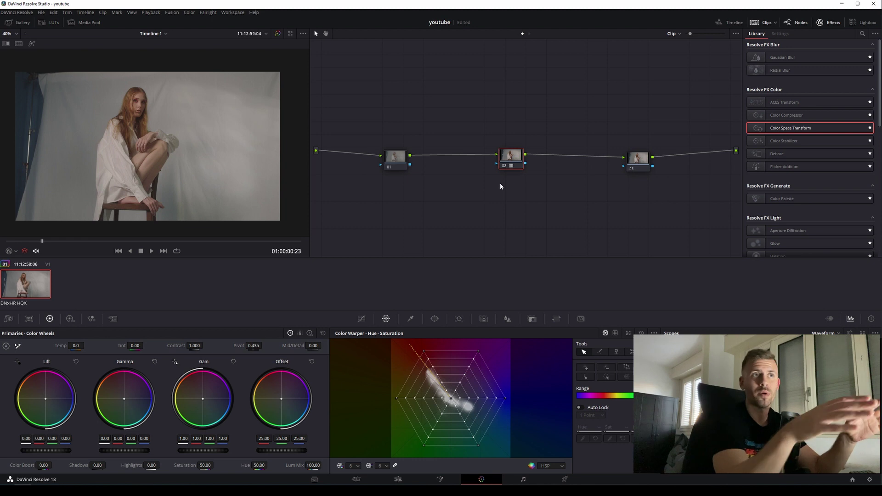
Select node 03, apply the Kodak Vision 250D (5207) creative LUT, then close the LUT browser
{"action": "left_click", "coordinate": [644, 158]}
{"action": "left_click_drag", "start_coordinate": [644, 158], "coordinate": [640, 155]}
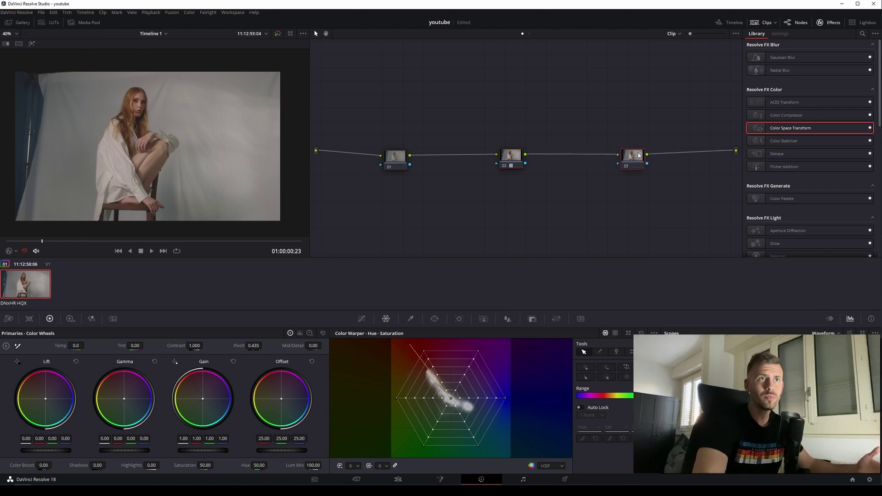
{"action": "left_click_drag", "start_coordinate": [523, 158], "coordinate": [523, 161]}
{"action": "left_click_drag", "start_coordinate": [631, 158], "coordinate": [622, 157]}
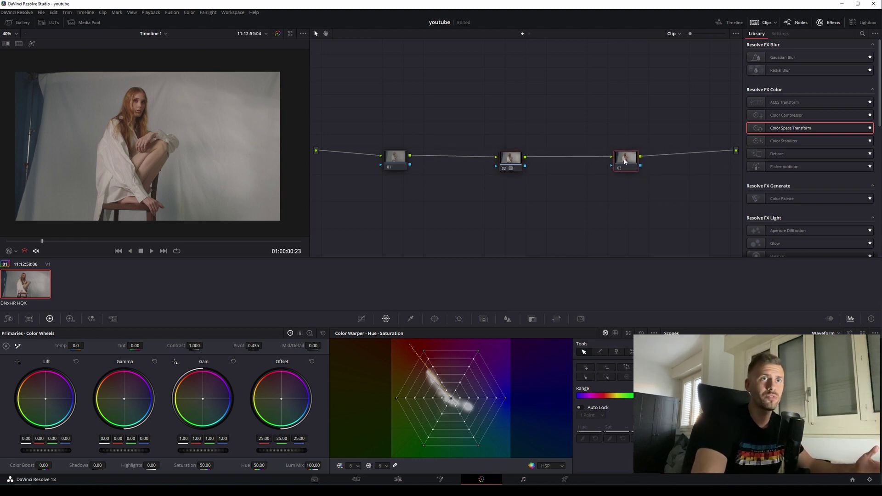
{"action": "left_click", "coordinate": [53, 22]}
{"action": "left_click", "coordinate": [21, 91]}
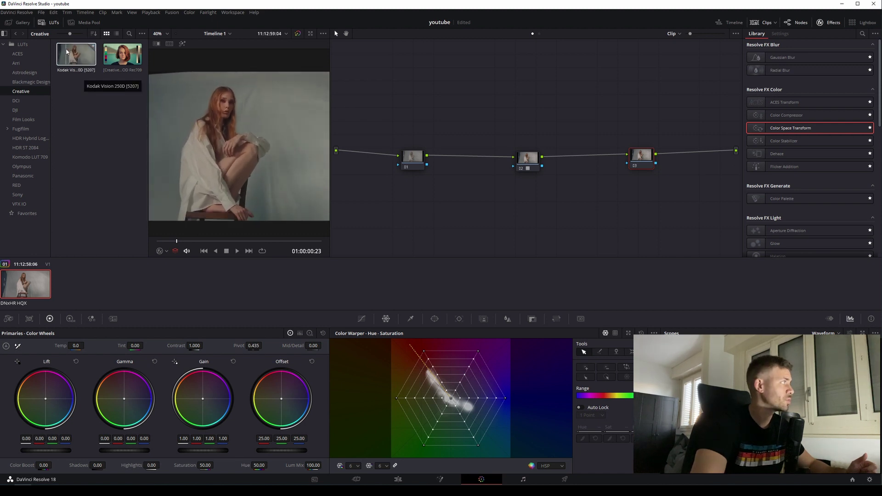
{"action": "mouse_move", "coordinate": [67, 52]}
{"action": "left_mouse_down"}
{"action": "mouse_move", "coordinate": [188, 88]}
{"action": "mouse_move", "coordinate": [641, 155]}
{"action": "left_mouse_up"}
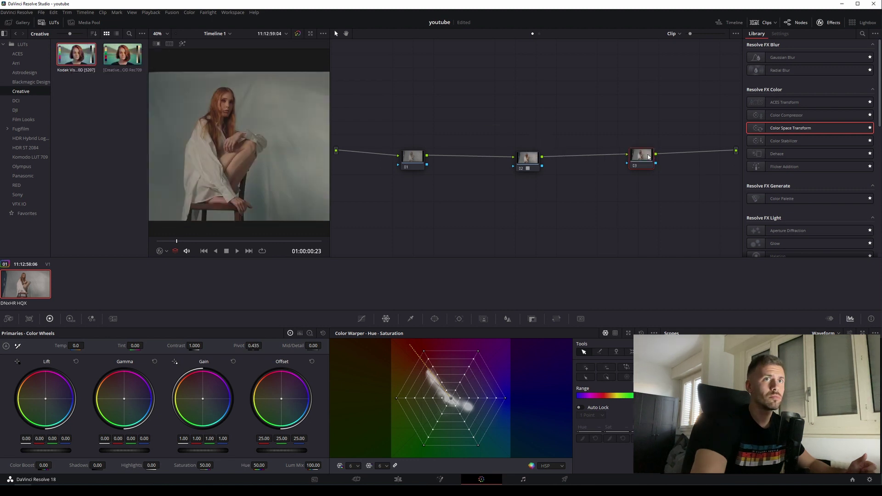
{"action": "left_click", "coordinate": [24, 23]}
{"action": "left_click", "coordinate": [24, 23]}
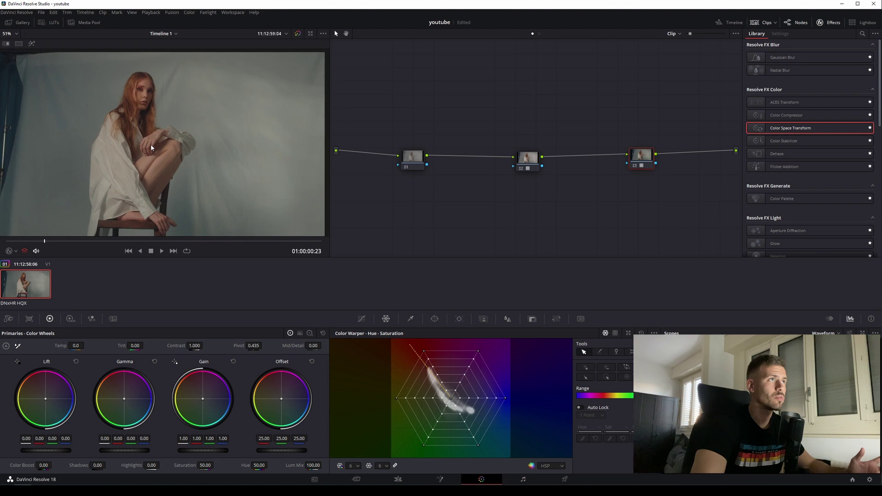
Bypass node 02's LogC-to-Rec709 LUT to compare with log, reselect nodes 03 and 02, then load Version 2
{"action": "mouse_move", "coordinate": [522, 156]}
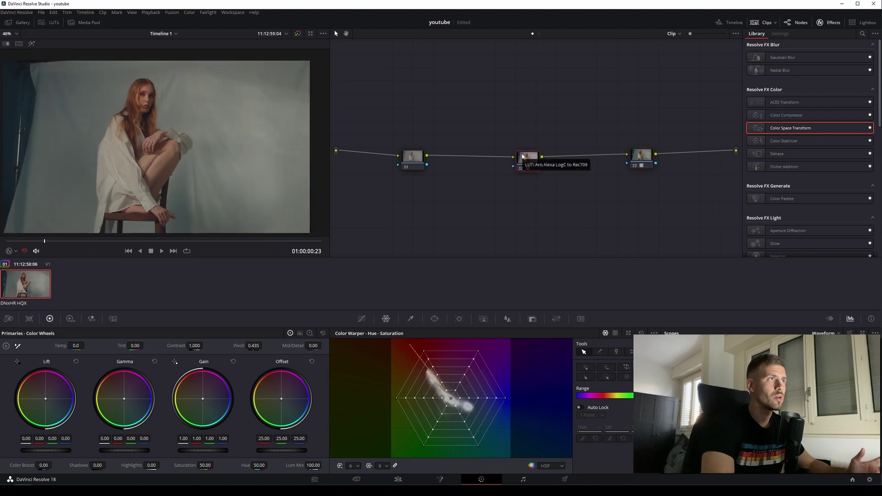
{"action": "key", "text": "ctrl+d"}
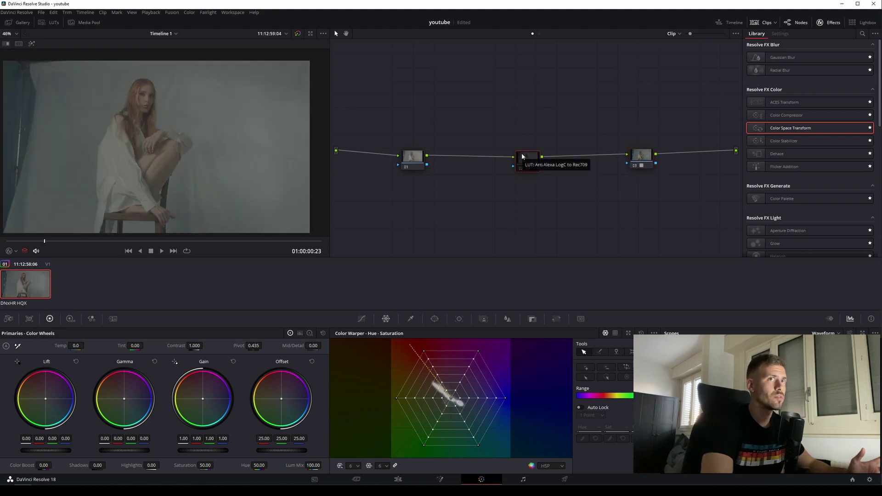
{"action": "left_click", "coordinate": [646, 155]}
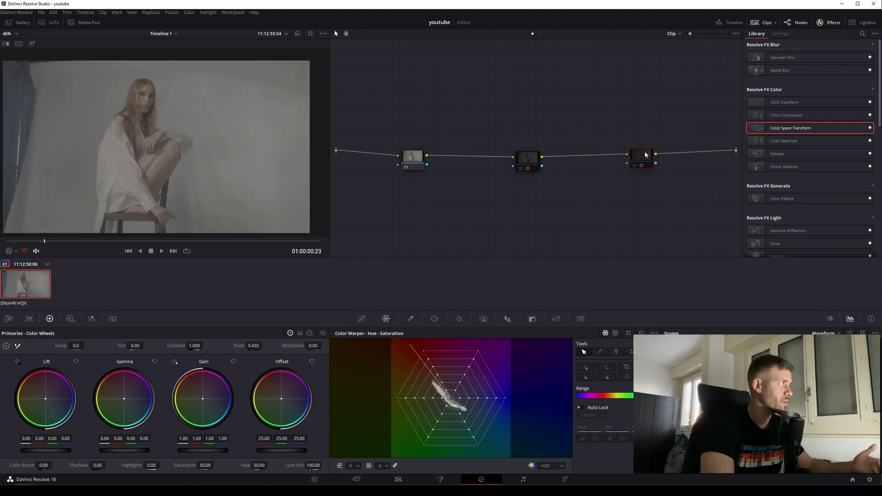
{"action": "left_click", "coordinate": [530, 163]}
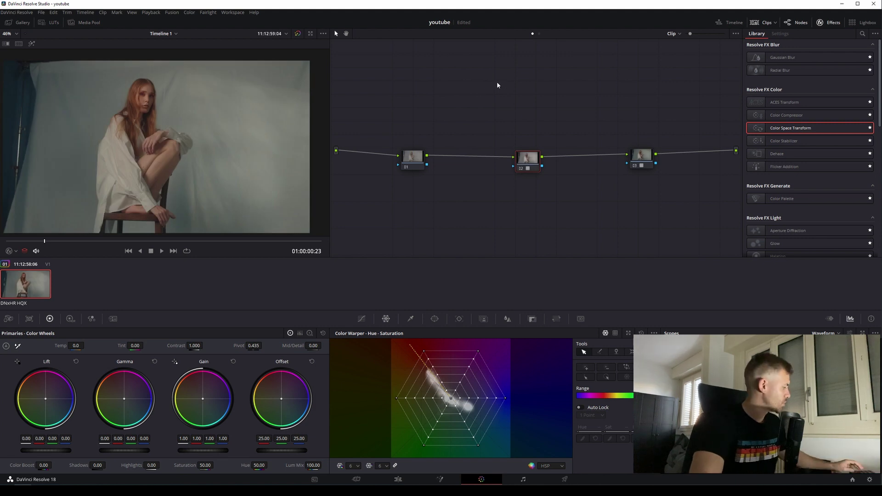
{"action": "key", "text": "ctrl+n"}
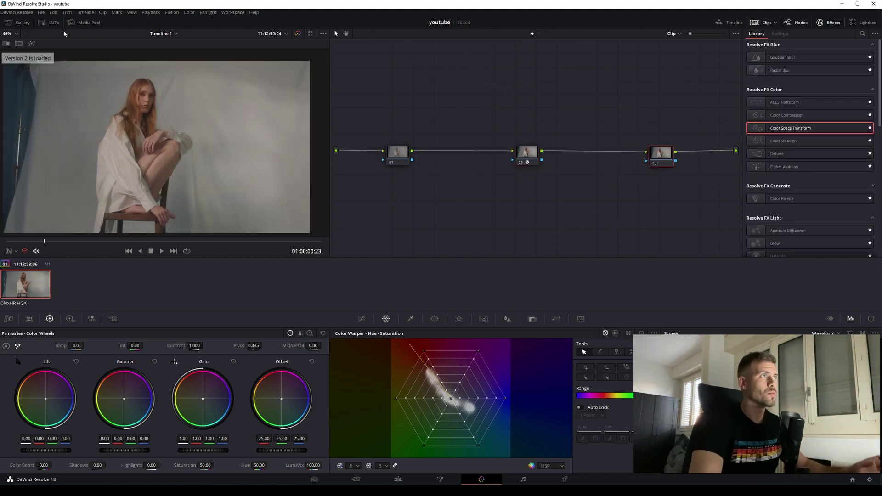
Apply Kodak Vision 250D [5207] to node 03 from the LUT's context menu, switch versions, and close the LUTs panel
{"action": "left_click", "coordinate": [51, 22]}
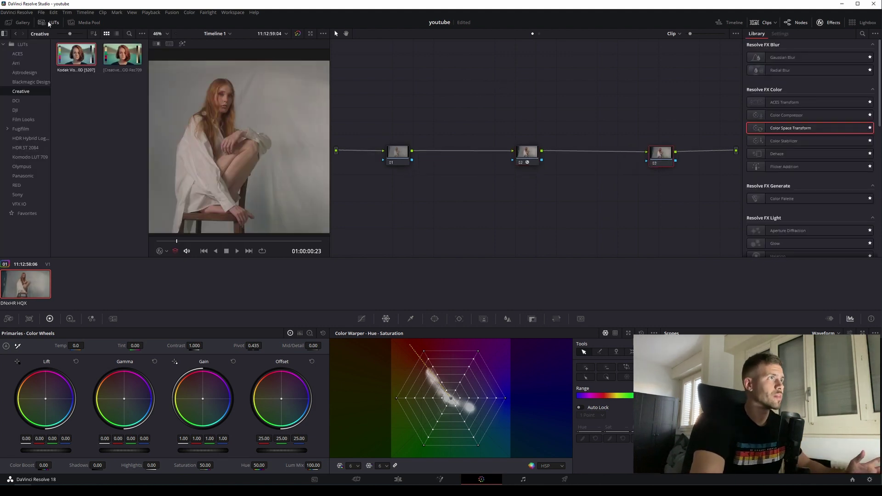
{"action": "right_click", "coordinate": [72, 55]}
{"action": "left_click", "coordinate": [115, 60]}
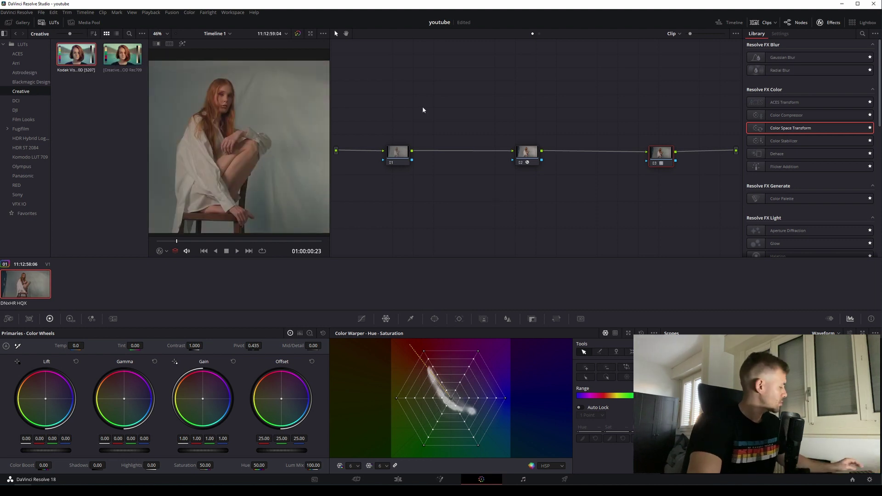
{"action": "key", "text": "ctrl+n"}
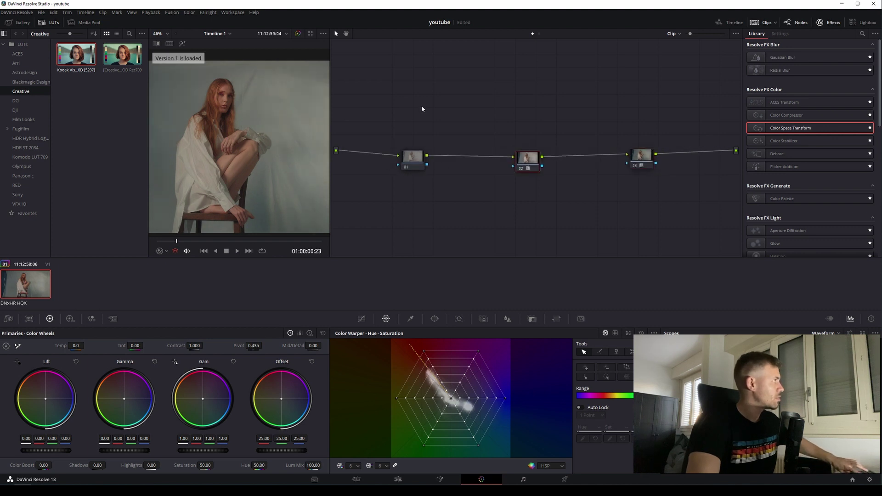
{"action": "left_click", "coordinate": [54, 24]}
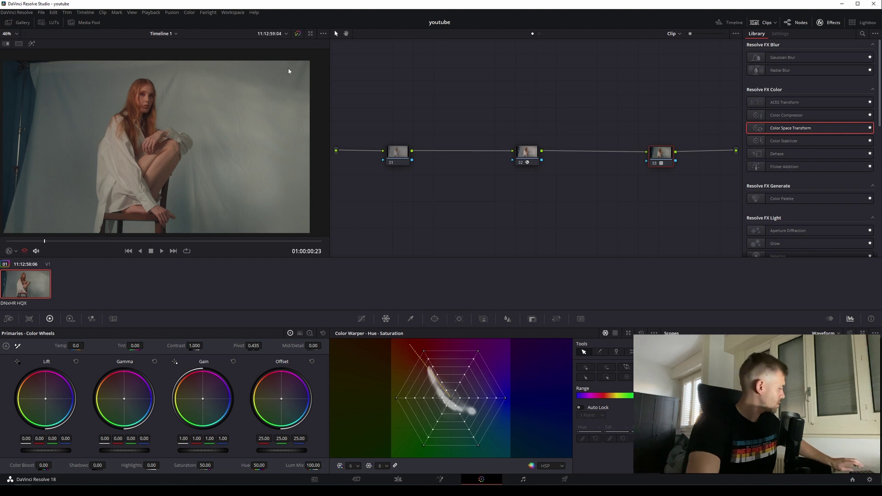
{"action": "key", "text": "ctrl+b"}
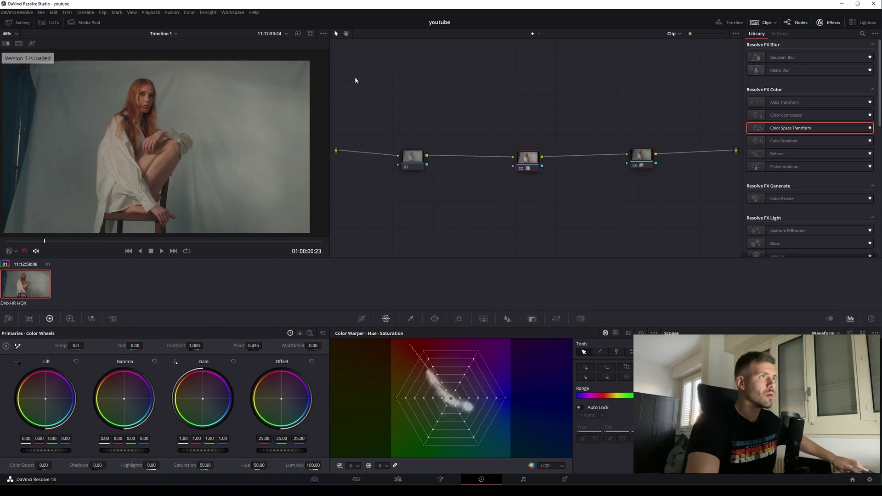
{"action": "key", "text": "ctrl+b"}
{"action": "scroll", "coordinate": [169, 139], "scroll_direction": "down", "scroll_amount": 3}
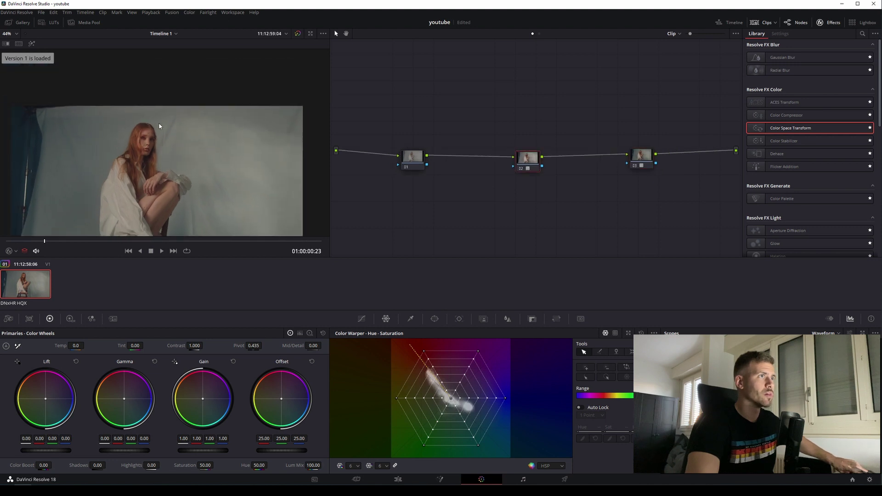
{"action": "scroll", "coordinate": [169, 139], "scroll_direction": "up", "scroll_amount": 3}
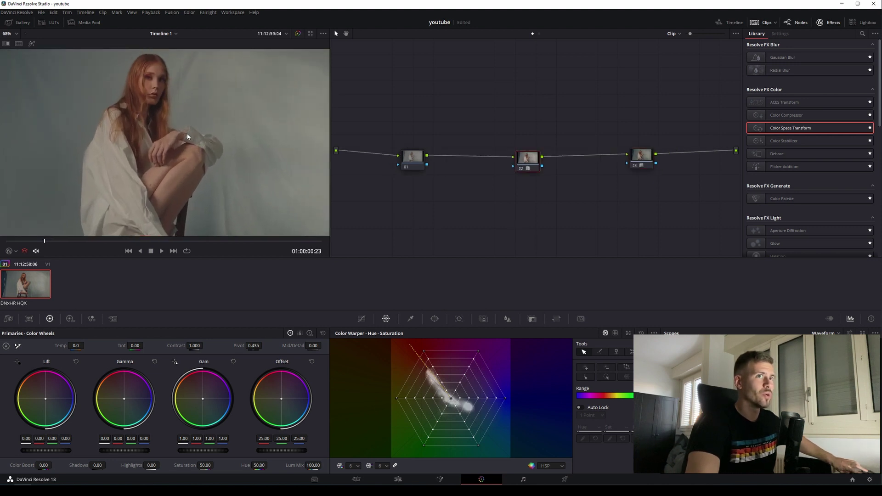
{"action": "scroll", "coordinate": [186, 133], "scroll_direction": "up", "scroll_amount": 2}
{"action": "scroll", "coordinate": [197, 124], "scroll_direction": "down", "scroll_amount": 1}
{"action": "key", "text": "ctrl+b"}
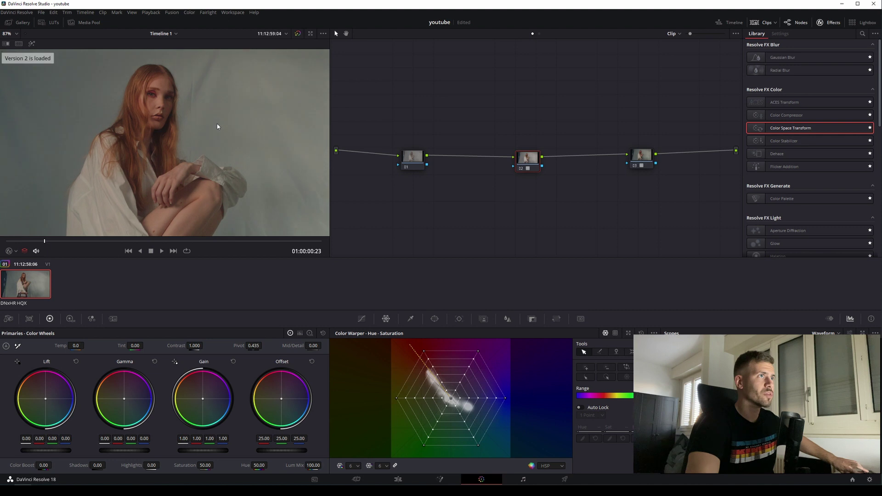
{"action": "key", "text": "ctrl+b"}
{"action": "key", "text": "ctrl+b"}
{"action": "key", "text": "ctrl+b"}
{"action": "key", "text": "ctrl+b"}
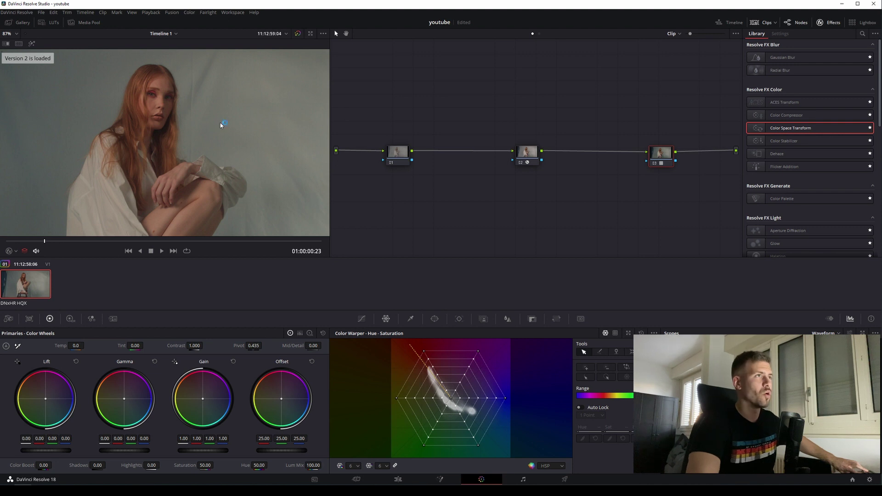
{"action": "scroll", "coordinate": [221, 127], "scroll_direction": "down", "scroll_amount": 2}
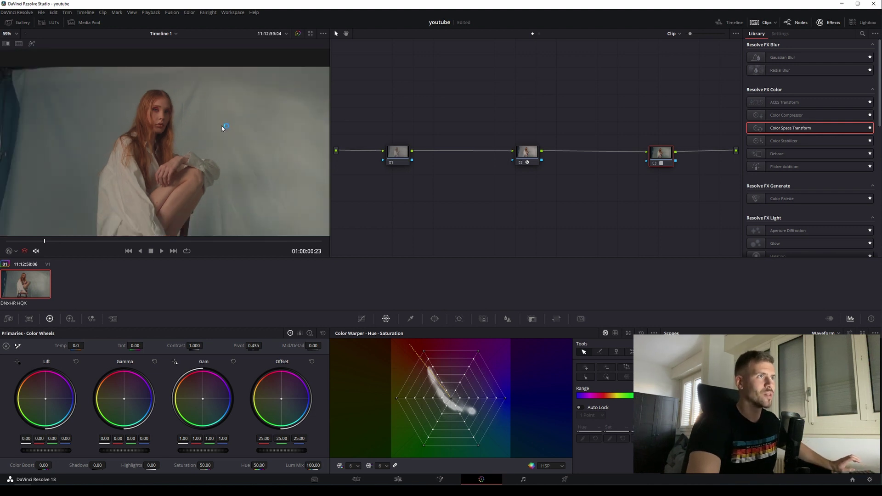
{"action": "scroll", "coordinate": [230, 131], "scroll_direction": "down", "scroll_amount": 2}
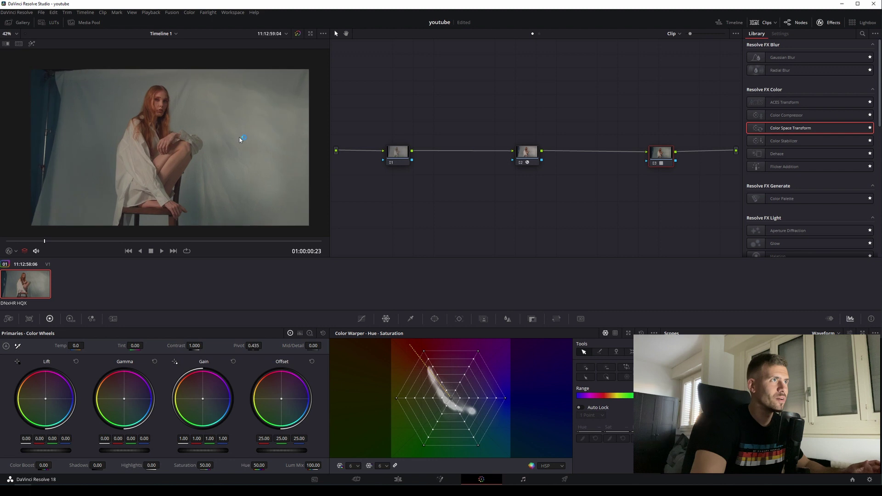
Select node 02 to display its ARRI LogC3 to Rec.709 Gamma 2.4 Color Space Transform settings
{"action": "scroll", "coordinate": [220, 131], "scroll_direction": "up", "scroll_amount": 1}
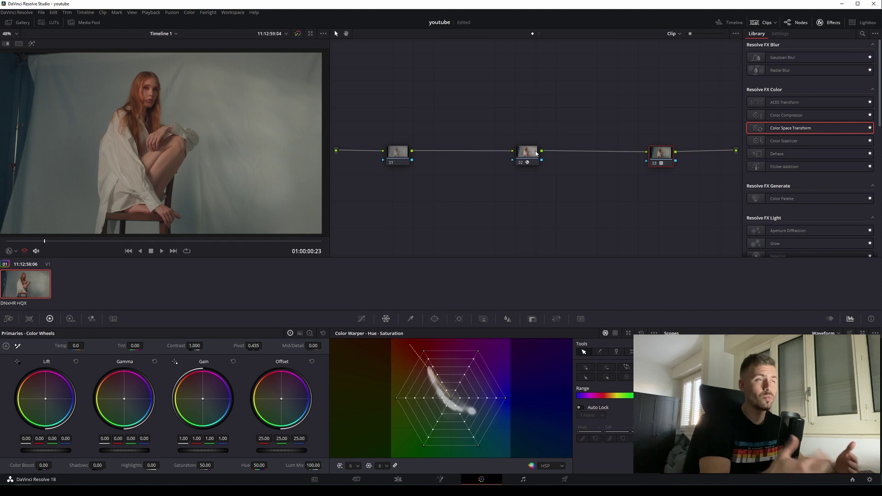
{"action": "left_click", "coordinate": [536, 153]}
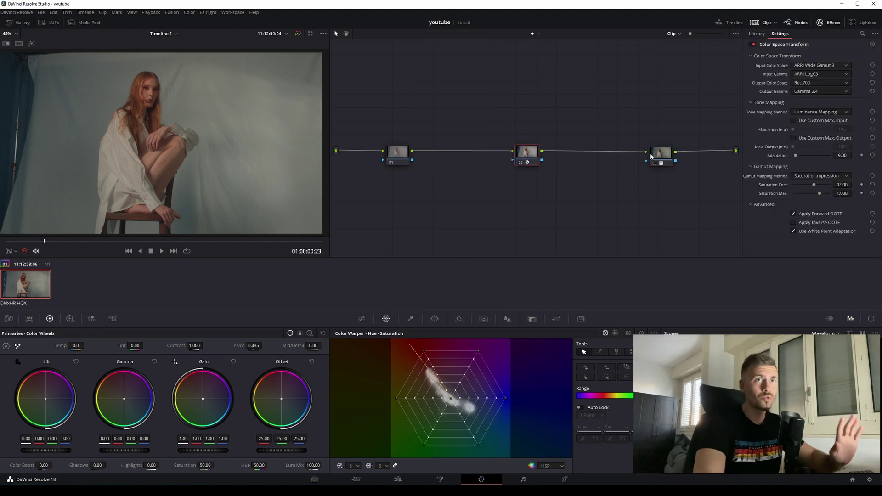
Move nodes 01 and 02 so they sit level with node 03 in one row
{"action": "left_click_drag", "start_coordinate": [527, 152], "coordinate": [529, 157]}
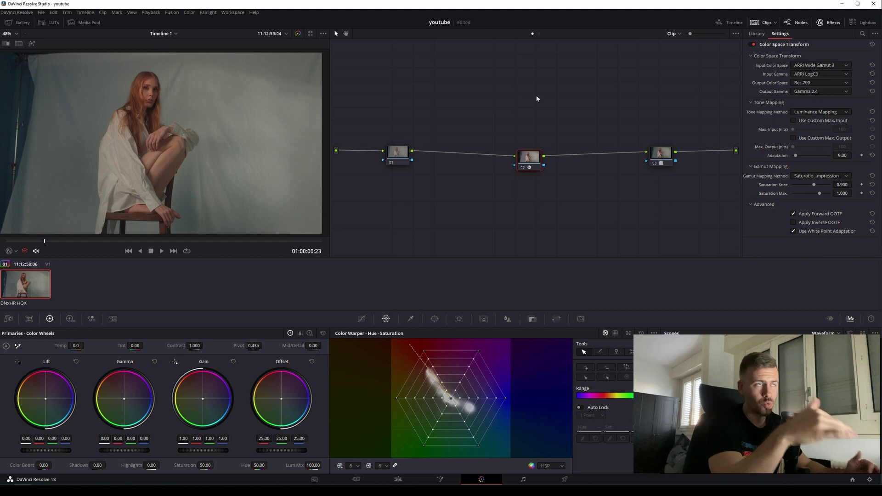
{"action": "left_click_drag", "start_coordinate": [393, 150], "coordinate": [394, 159]}
{"action": "left_click_drag", "start_coordinate": [528, 159], "coordinate": [526, 161]}
{"action": "left_click", "coordinate": [400, 162]}
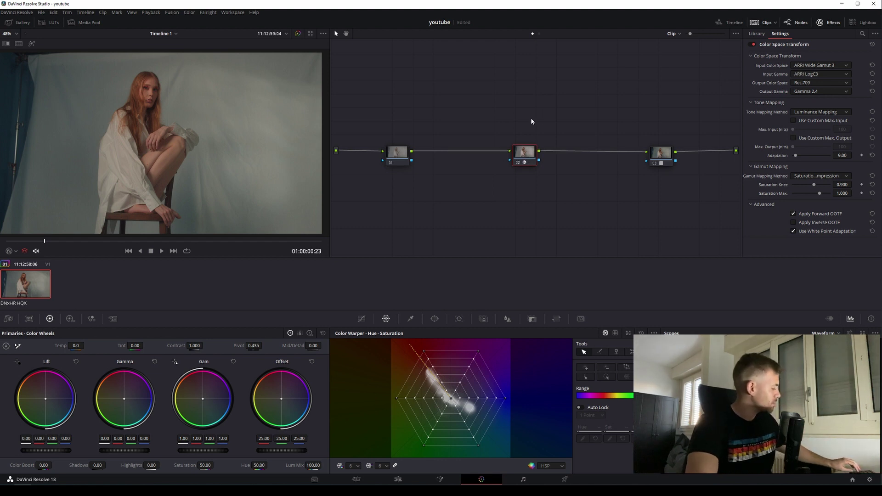
Add a new grade version and undo the film LUT on node 03
{"action": "key", "text": "ctrl+y"}
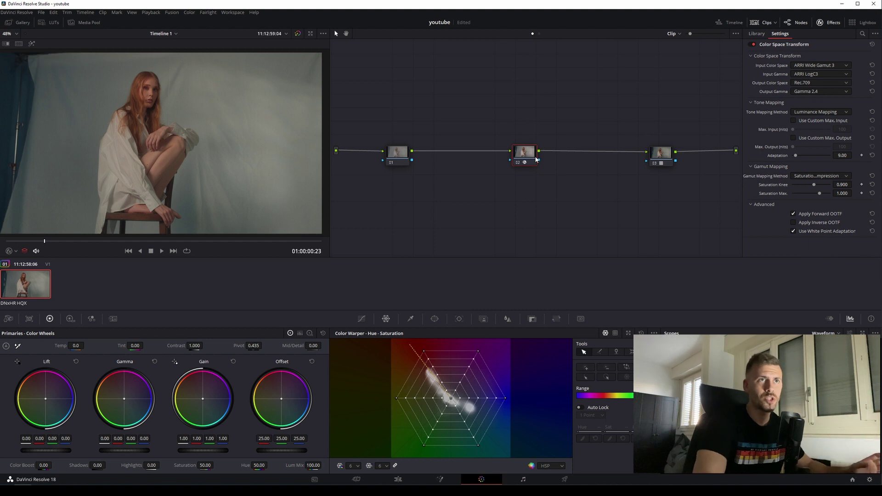
{"action": "left_click", "coordinate": [663, 156]}
{"action": "key", "text": "ctrl+z"}
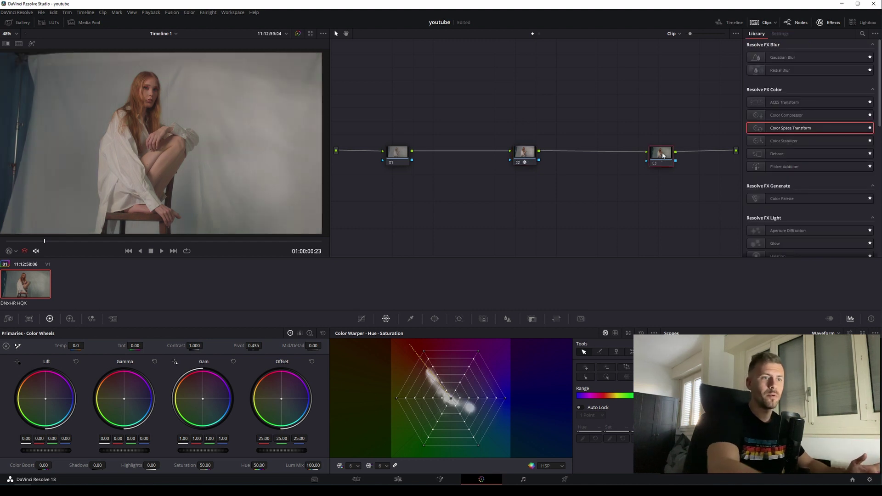
Set node 02's Color Space Transform output gamma to Cineon Film Log
{"action": "left_click", "coordinate": [524, 152]}
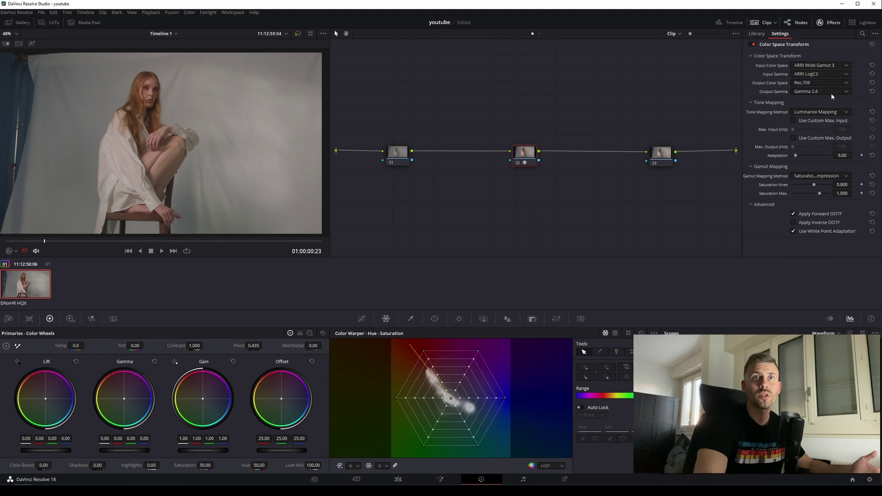
{"action": "left_click_drag", "start_coordinate": [524, 152], "coordinate": [529, 152]}
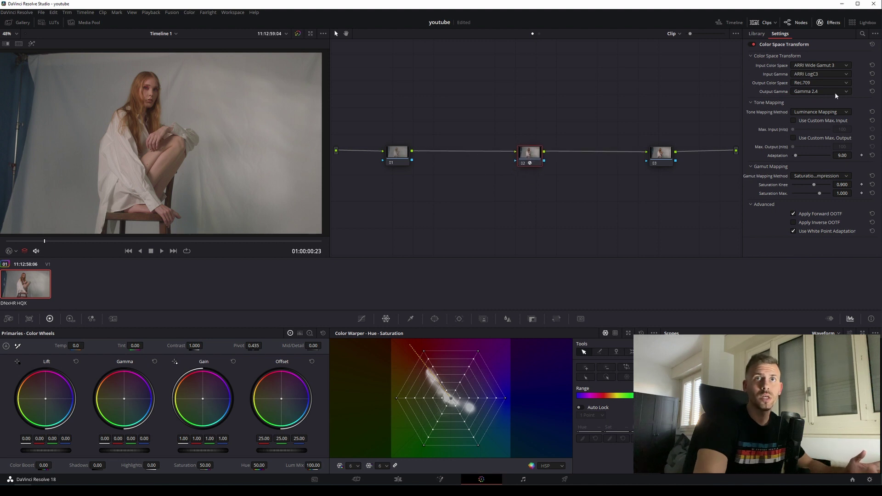
{"action": "left_click", "coordinate": [846, 92]}
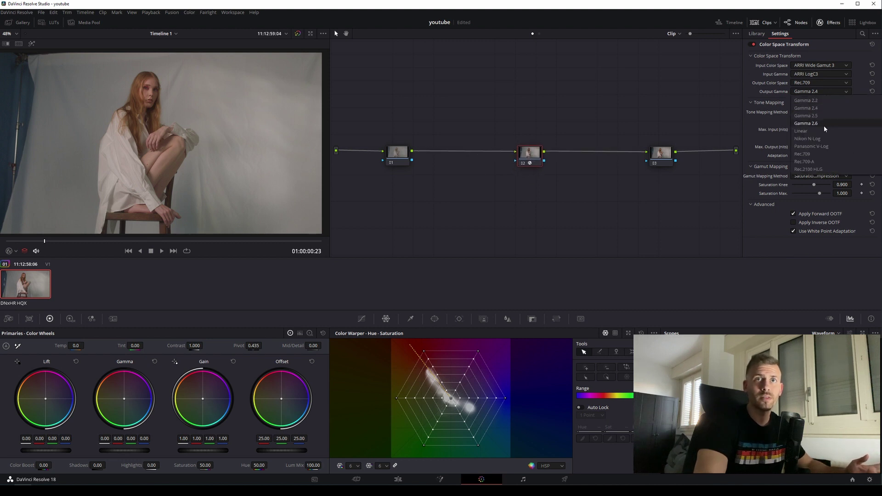
{"action": "scroll", "coordinate": [830, 127], "scroll_direction": "up", "scroll_amount": 3}
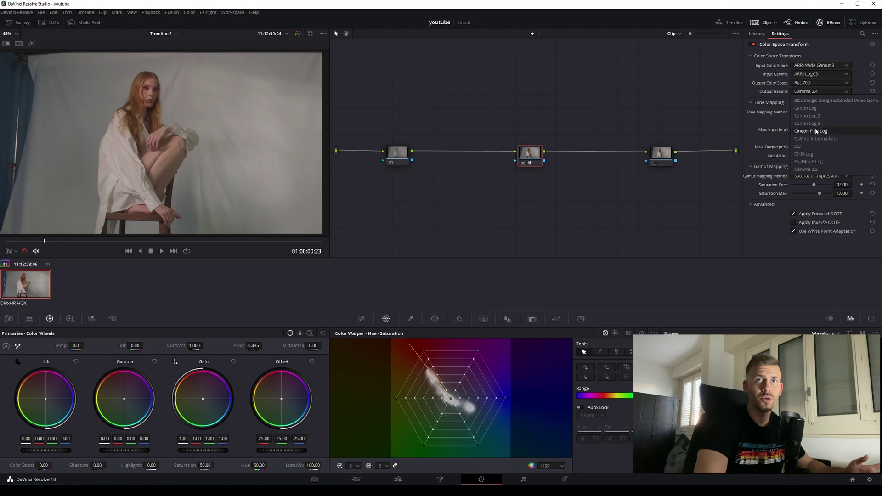
{"action": "left_click", "coordinate": [827, 133]}
{"action": "left_click", "coordinate": [661, 152]}
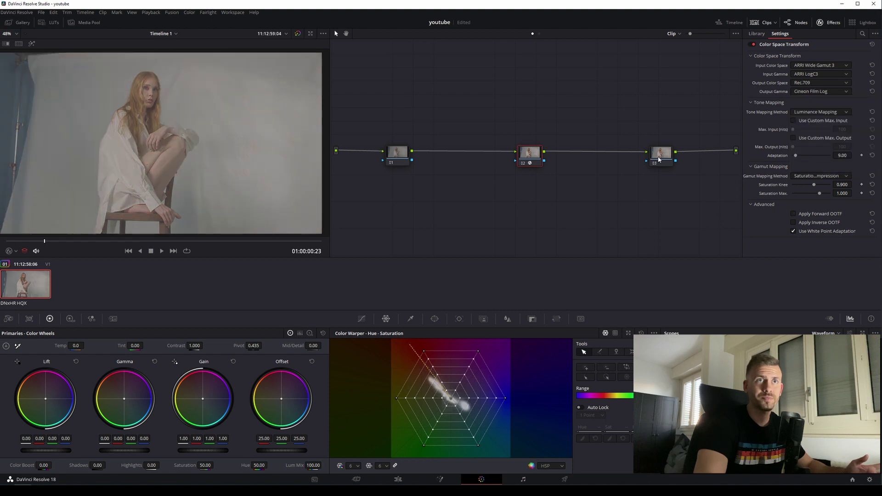
Apply the Film Looks LUT Rec709 Kodak 2383 D65 to node 03, then hide the LUT browser
{"action": "left_click", "coordinate": [54, 23]}
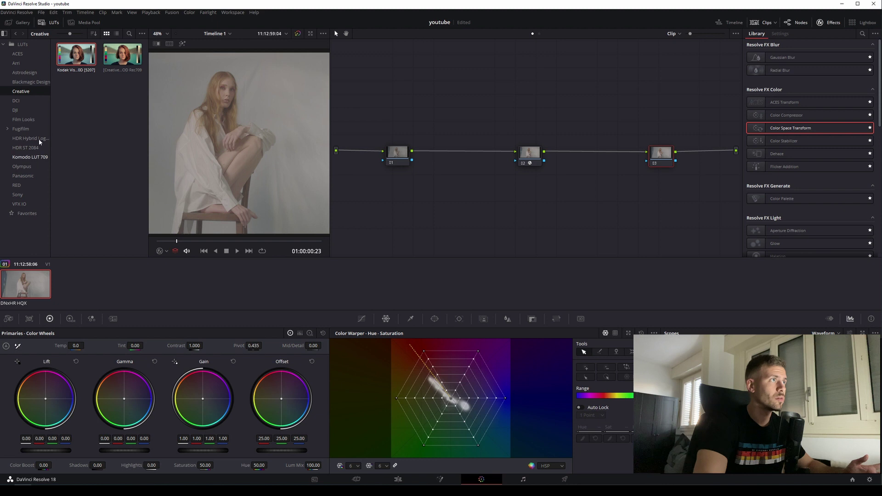
{"action": "left_click", "coordinate": [23, 119]}
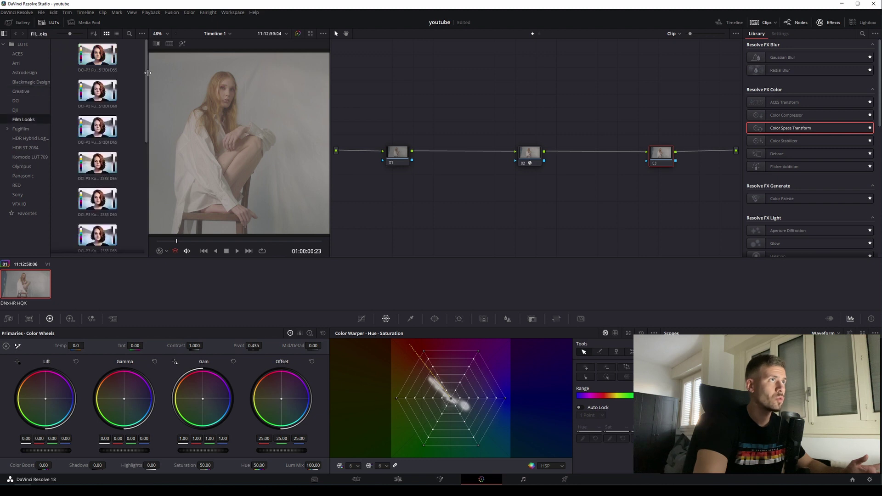
{"action": "left_click_drag", "start_coordinate": [147, 72], "coordinate": [267, 73]}
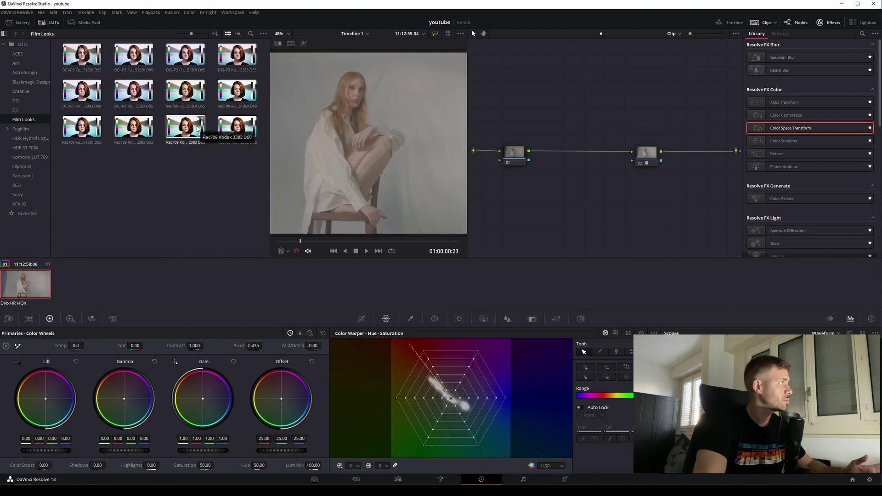
{"action": "right_click", "coordinate": [237, 125]}
{"action": "left_click", "coordinate": [284, 133]}
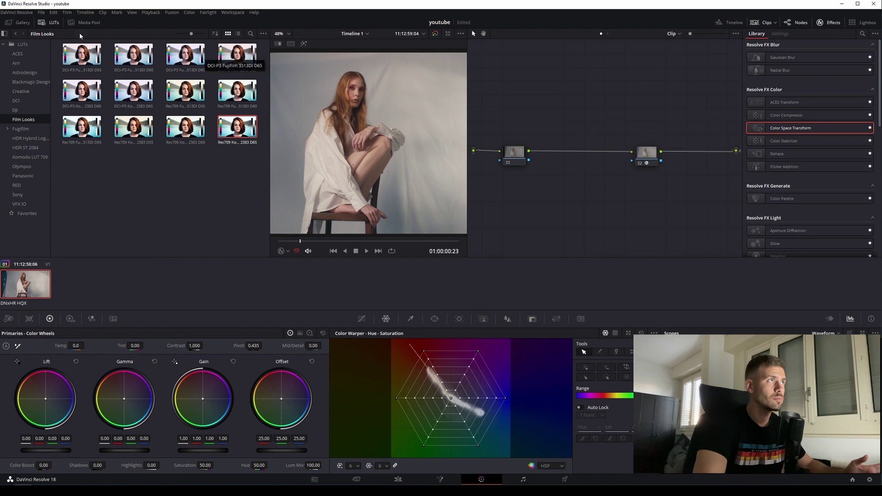
{"action": "left_click", "coordinate": [52, 24]}
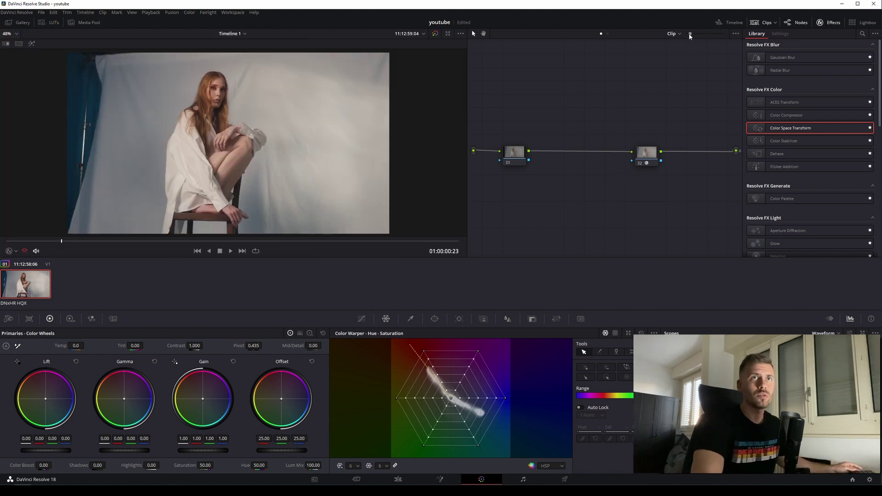
Enlarge the node graph and add a serial node after node 02
{"action": "left_click_drag", "start_coordinate": [689, 34], "coordinate": [674, 33]}
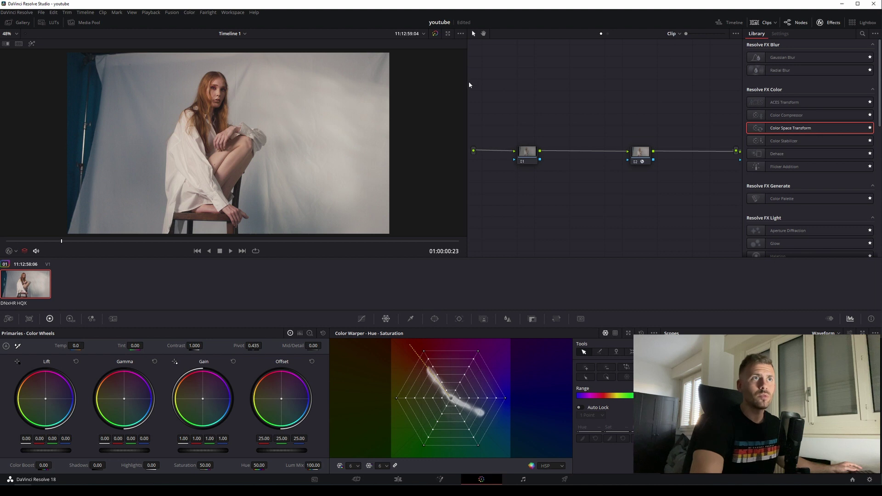
{"action": "left_click_drag", "start_coordinate": [466, 87], "coordinate": [359, 85]}
{"action": "key", "text": "alt+s"}
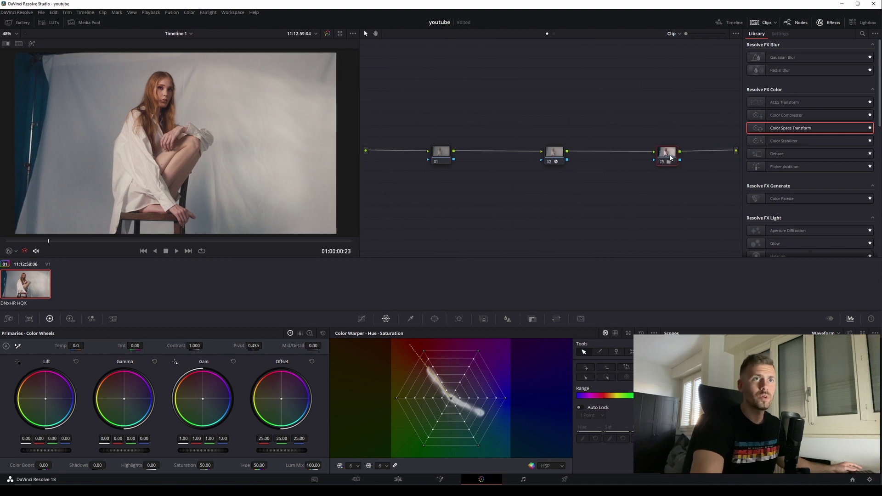
{"action": "left_click_drag", "start_coordinate": [670, 158], "coordinate": [662, 157]}
{"action": "left_click_drag", "start_coordinate": [557, 153], "coordinate": [561, 153]}
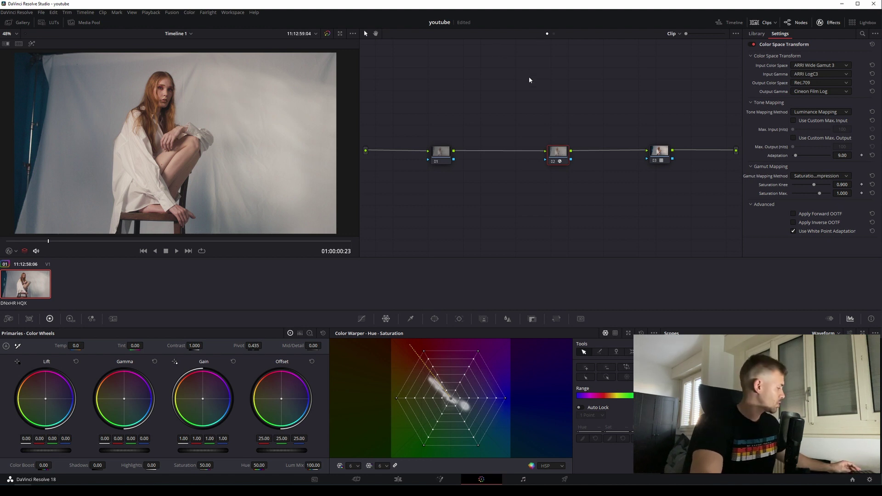
In Version 2, remove node 02's colour space transform, then switch to Version 1
{"action": "key", "text": "ctrl+n"}
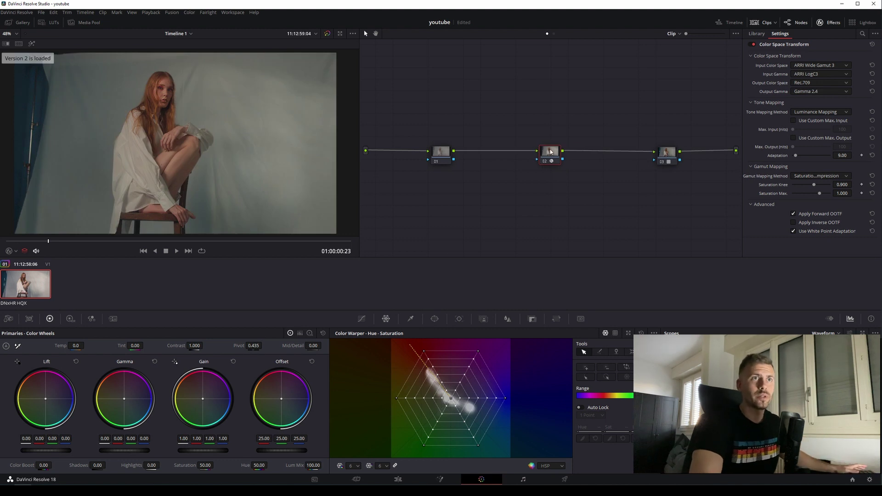
{"action": "left_click_drag", "start_coordinate": [550, 152], "coordinate": [549, 148]}
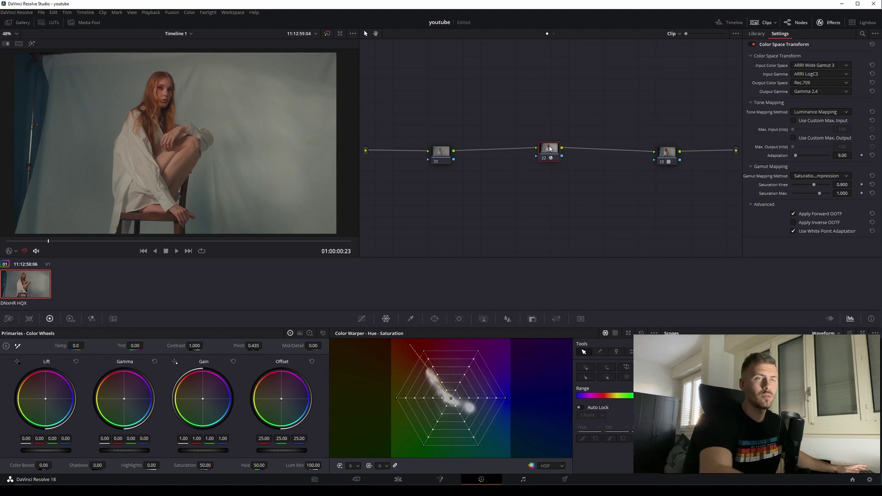
{"action": "key", "text": "ctrl+z"}
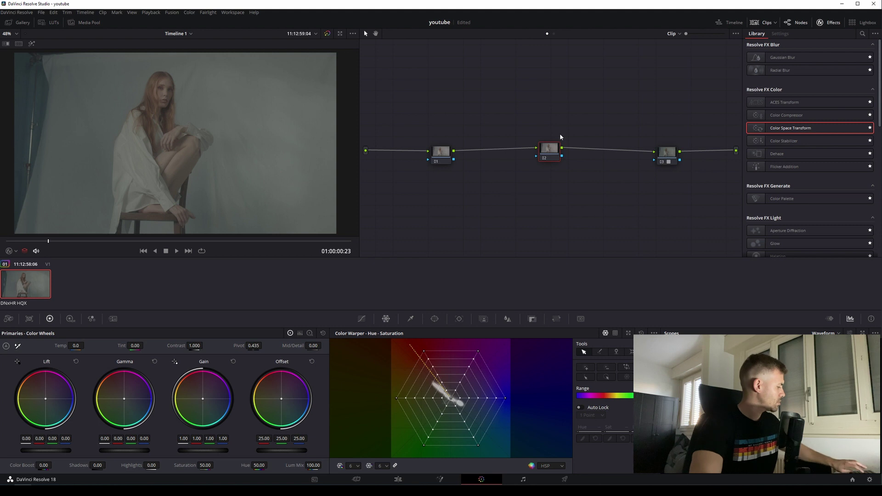
{"action": "key", "text": "ctrl+b"}
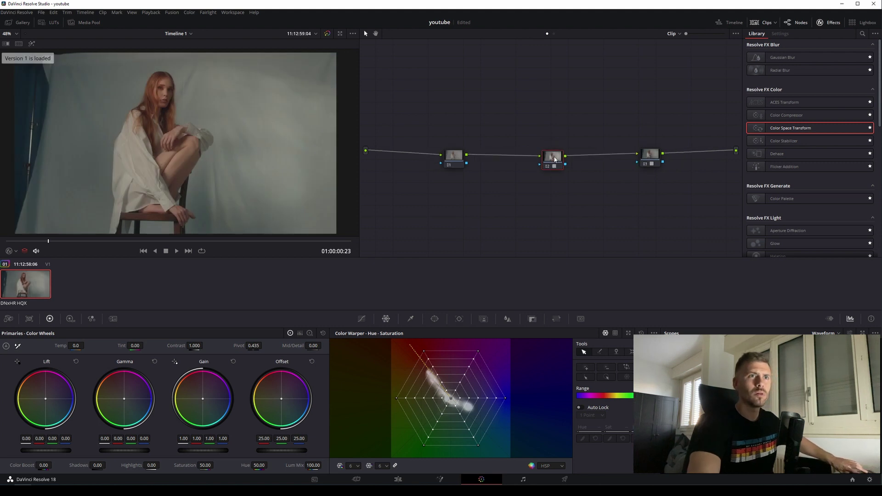
Check node 03's options, view Version 3, then return to Version 2
{"action": "left_click", "coordinate": [654, 159]}
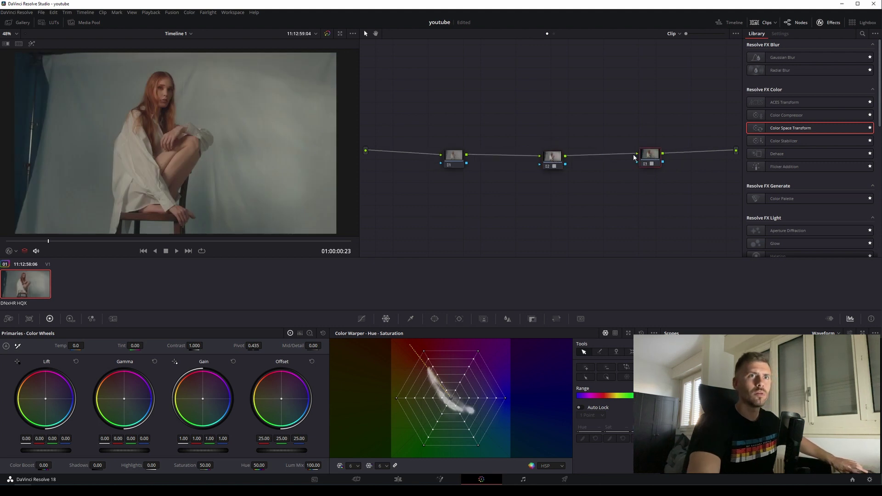
{"action": "right_click", "coordinate": [650, 158]}
{"action": "mouse_move", "coordinate": [683, 233]}
{"action": "left_click", "coordinate": [591, 216]}
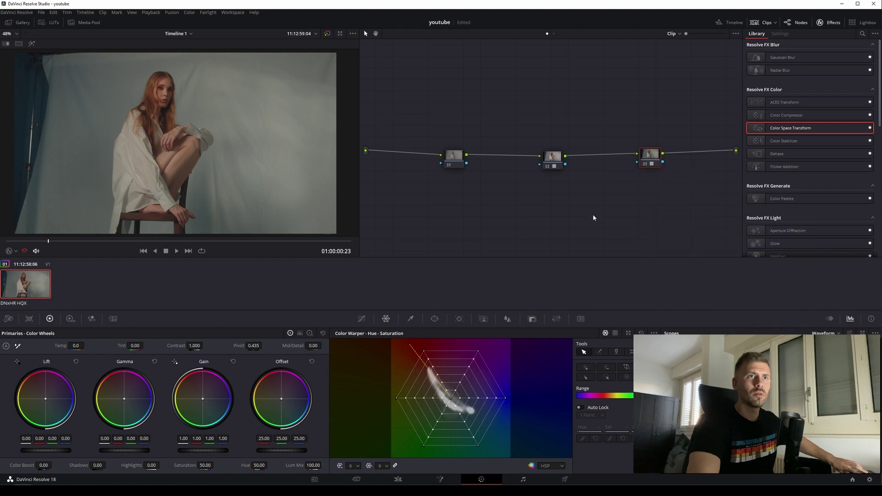
{"action": "key", "text": "ctrl+n"}
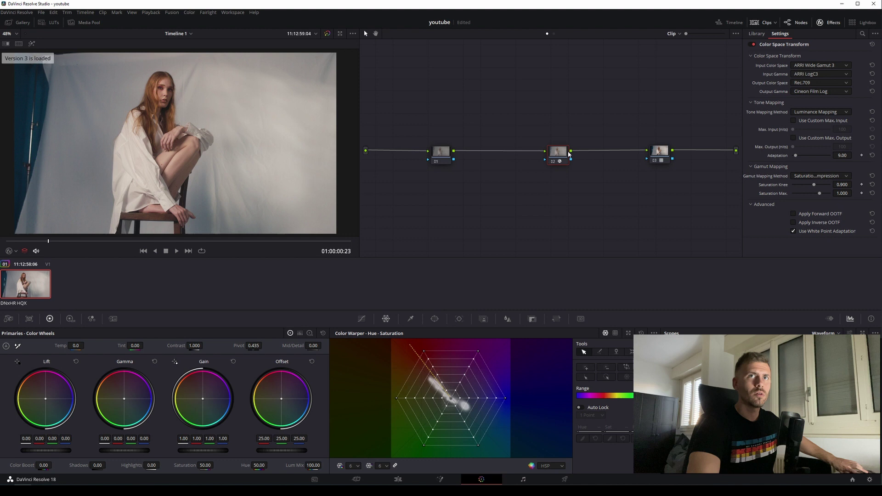
{"action": "left_click", "coordinate": [666, 156]}
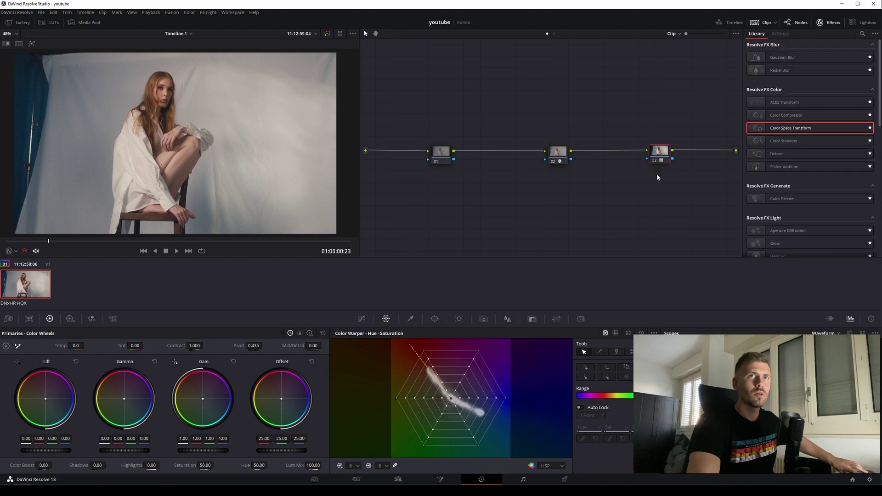
{"action": "key", "text": "ctrl+b"}
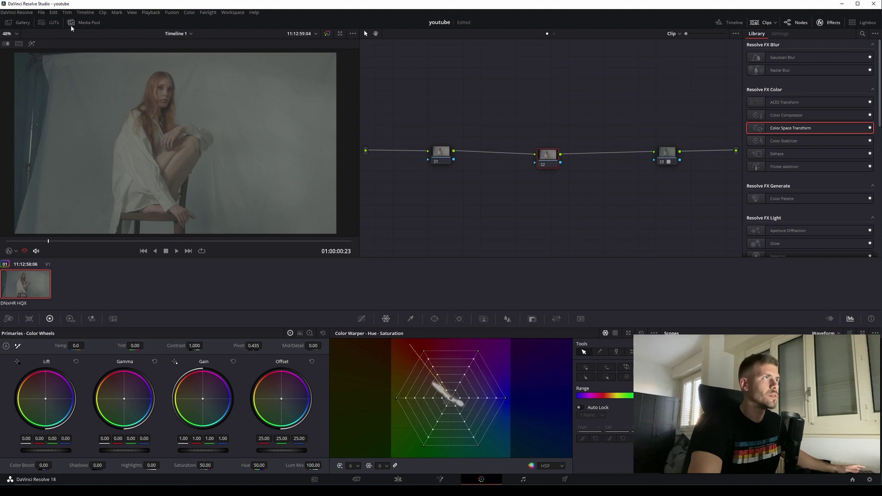
Drag the Arri Alexa LogC to Rec709 LUT from the Arri category onto node 02
{"action": "left_click", "coordinate": [29, 24]}
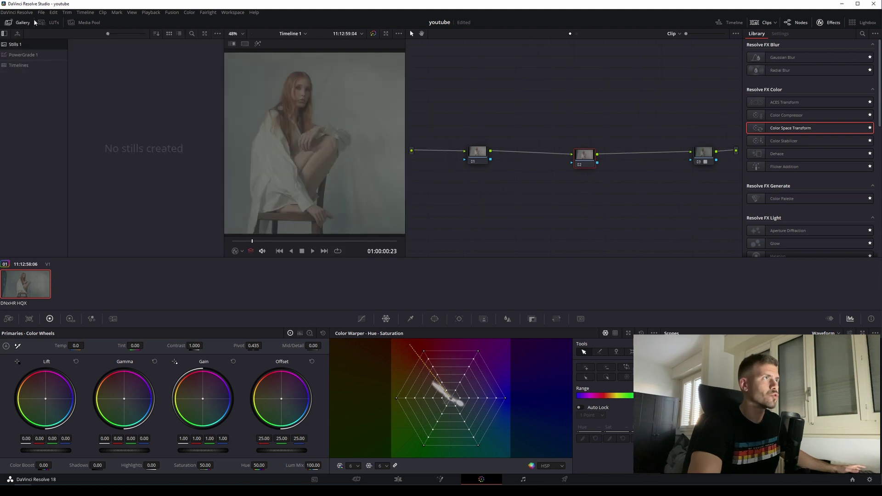
{"action": "left_click", "coordinate": [48, 22]}
{"action": "left_click", "coordinate": [16, 63]}
{"action": "left_click_drag", "start_coordinate": [83, 54], "coordinate": [588, 159]}
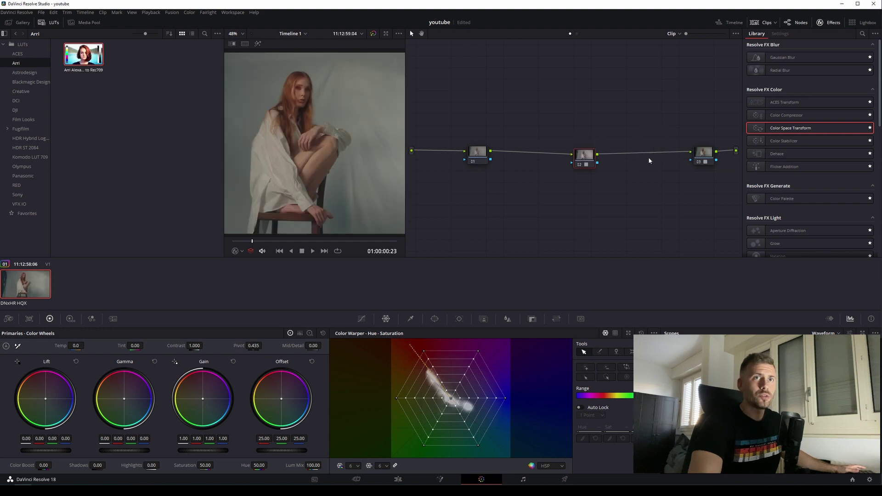
{"action": "left_click_drag", "start_coordinate": [705, 157], "coordinate": [692, 157]}
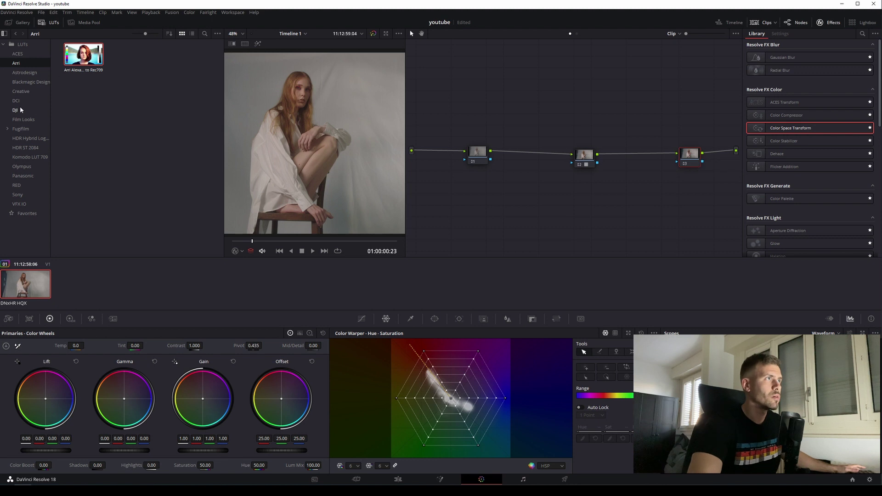
{"action": "left_click", "coordinate": [23, 119]}
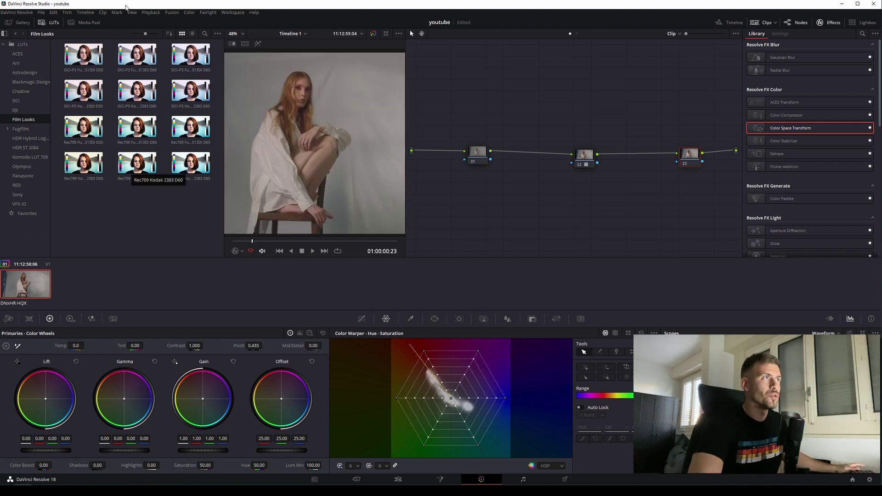
Hide the LUT browser with the LUTs toolbar button to widen the viewer
{"action": "left_click", "coordinate": [41, 22]}
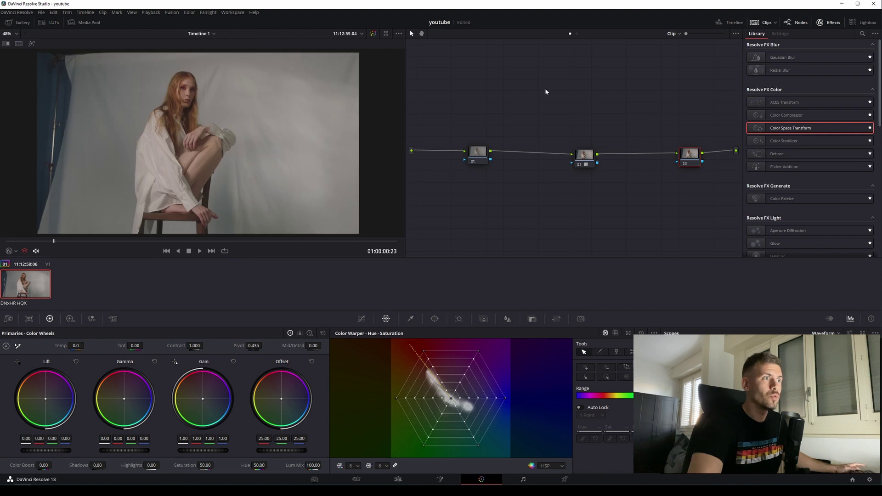